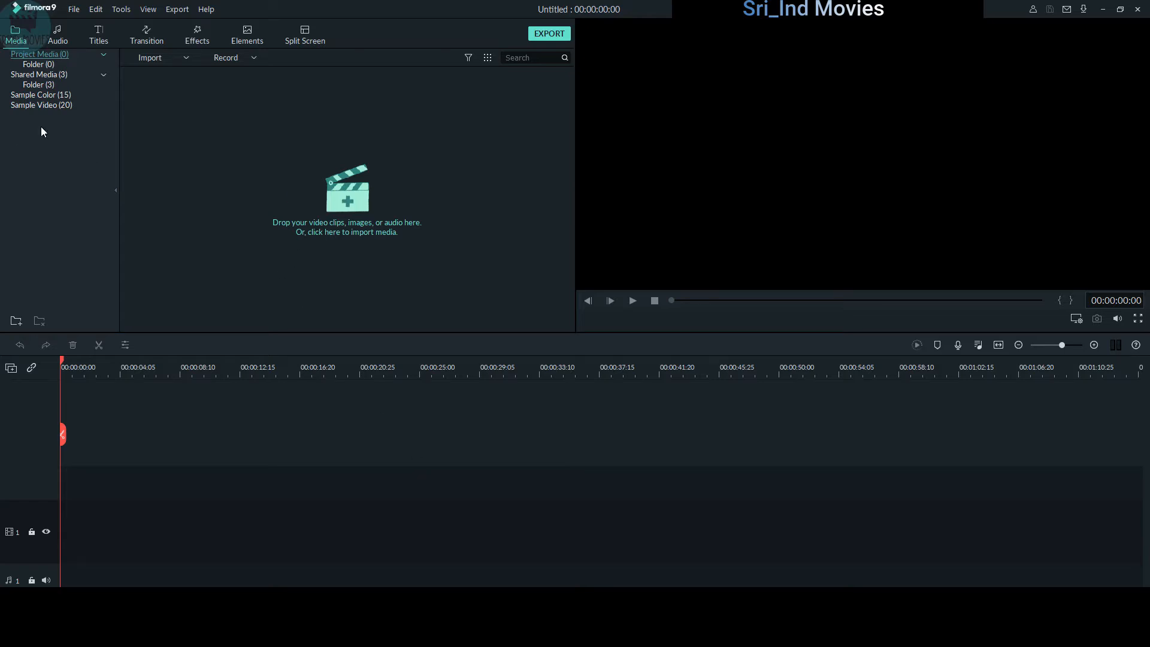
# Place the Islands sample video at the start of the first video track
pyautogui.click(43, 106)
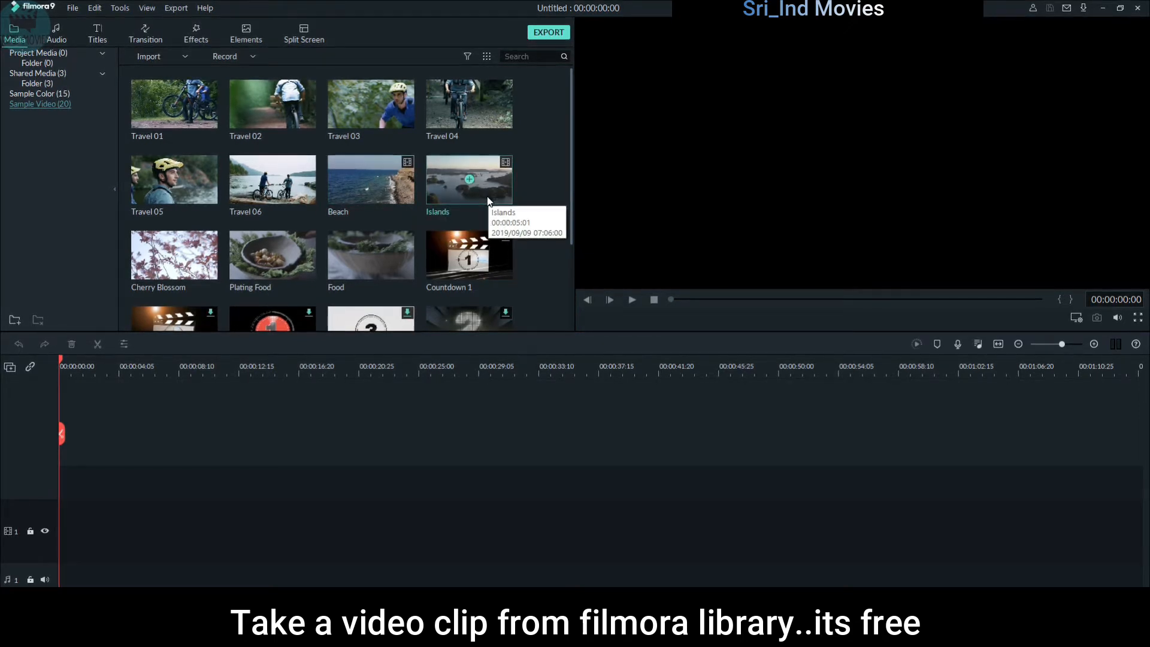
pyautogui.moveTo(483, 196); pyautogui.dragTo(83, 525)
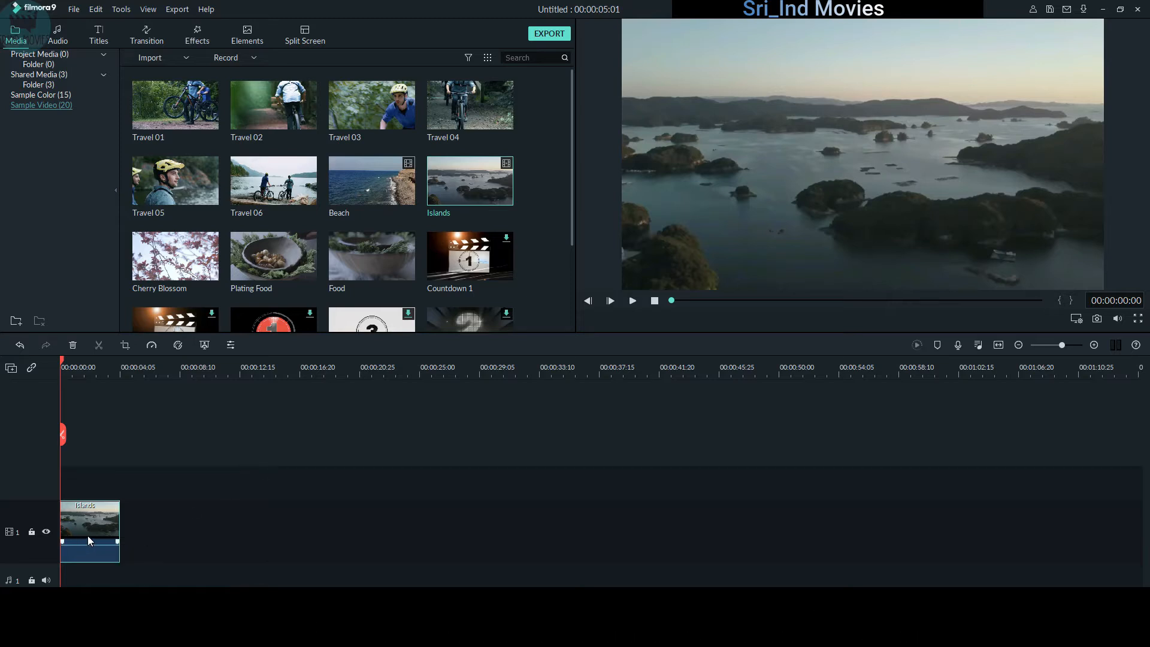
pyautogui.moveTo(63, 362); pyautogui.dragTo(38, 371)
# Add the Cinema 21:9 overlay effect on the second video track, directly above the Islands clip
pyautogui.click(199, 38)
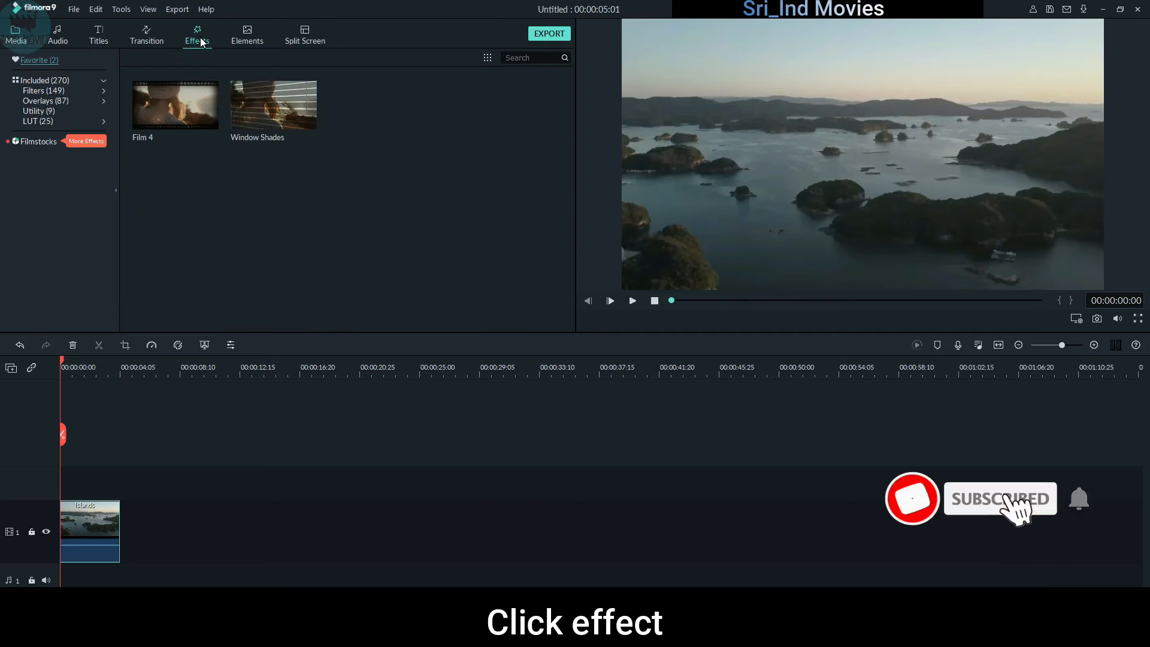
pyautogui.click(67, 102)
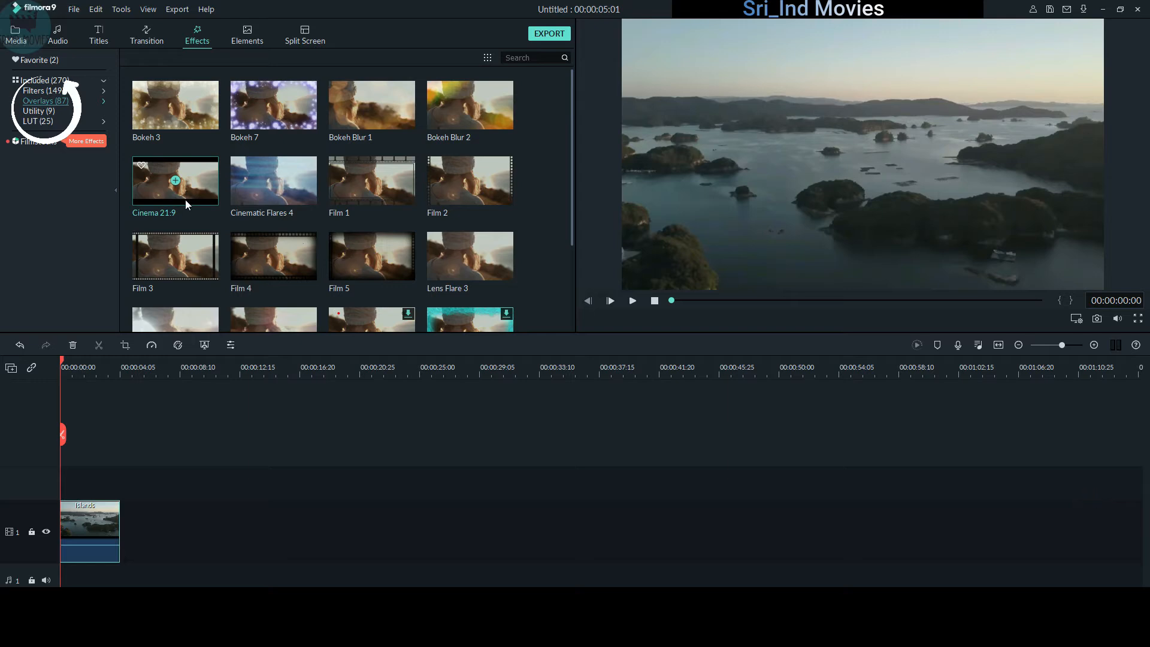
pyautogui.moveTo(191, 190); pyautogui.dragTo(62, 468)
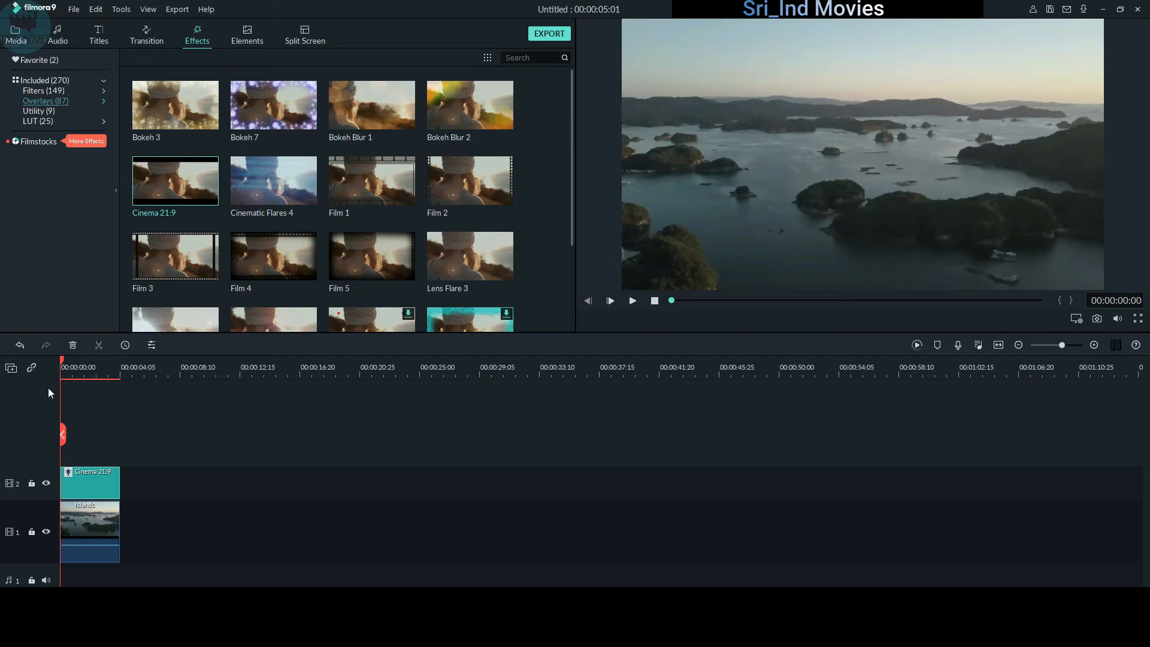
pyautogui.moveTo(63, 366)
pyautogui.mouseDown()
pyautogui.moveTo(120, 370)
pyautogui.moveTo(52, 368)
pyautogui.mouseUp()
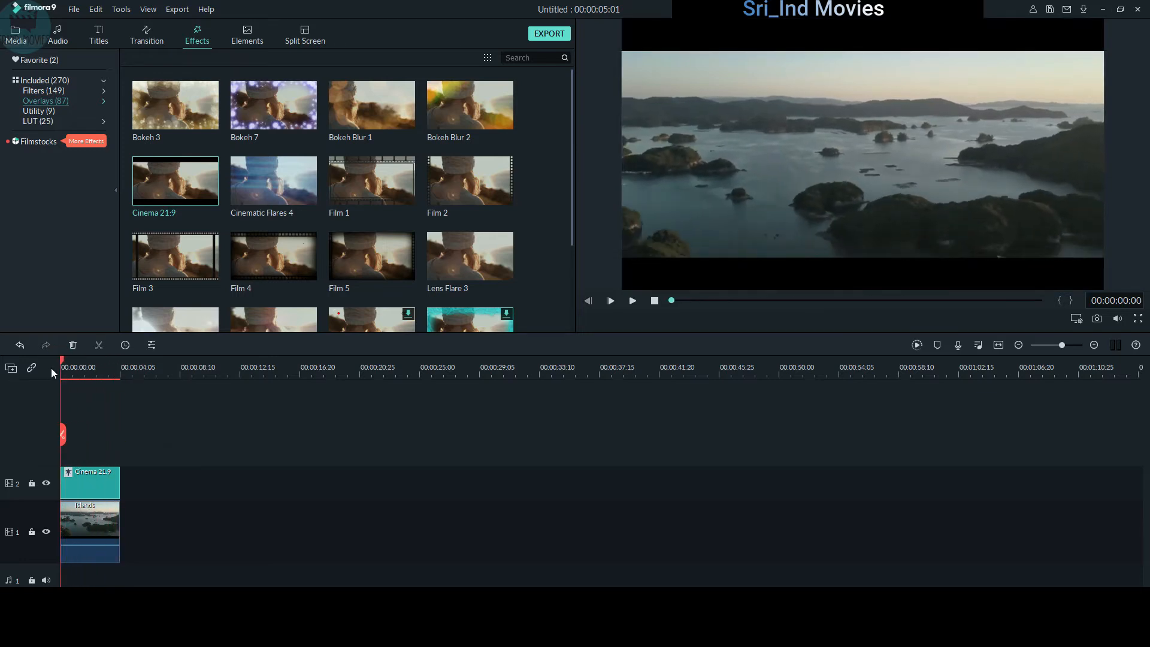
# Set the Cinema 21:9 overlay's Border Height to -0.19 and apply it
pyautogui.doubleClick(104, 481)
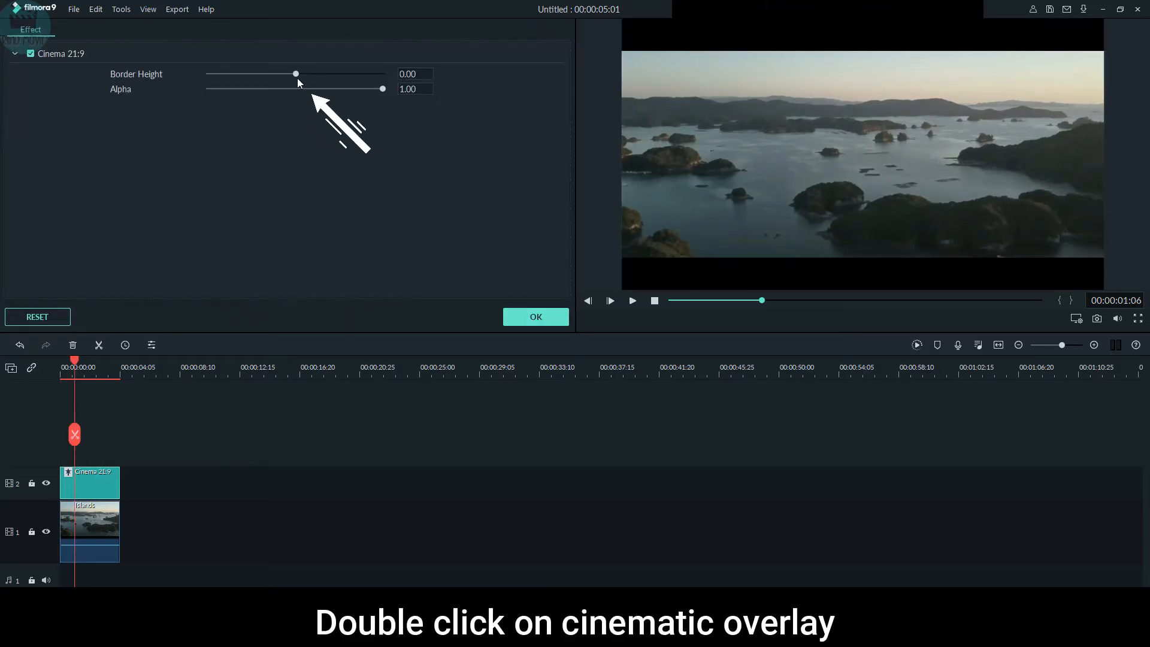
pyautogui.moveTo(296, 74); pyautogui.dragTo(279, 73)
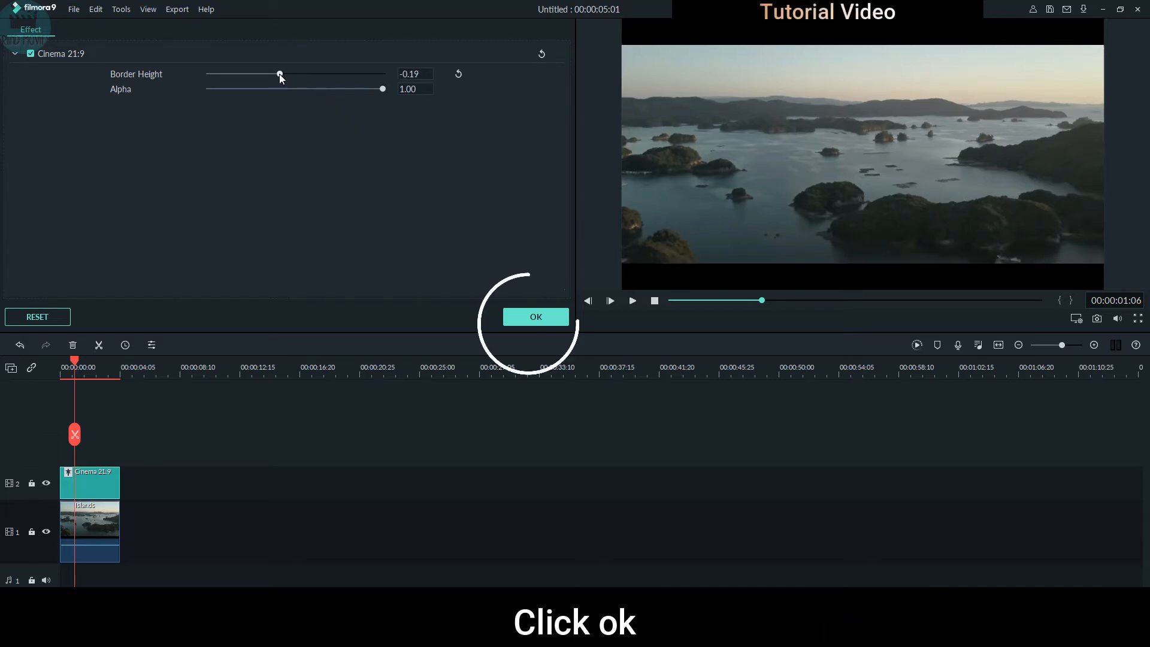
pyautogui.click(535, 317)
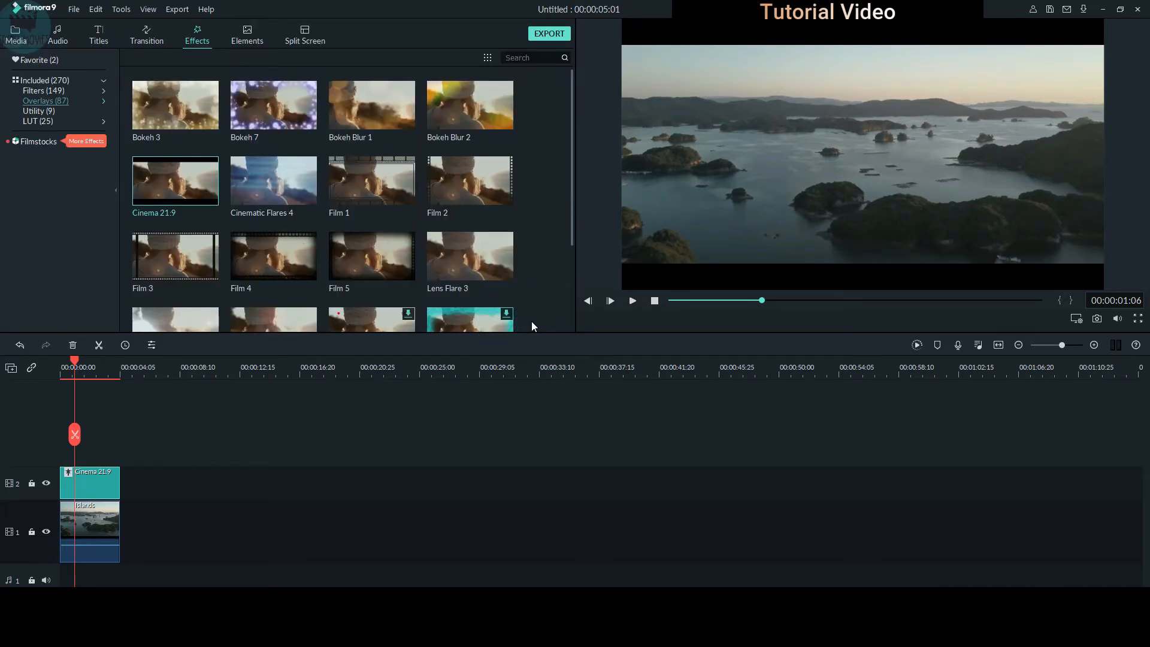
# Open Pan & Zoom for the Islands clip and enlarge the End frame to the full 1920 x 1080 picture
pyautogui.moveTo(76, 371)
pyautogui.mouseDown()
pyautogui.moveTo(61, 369)
pyautogui.moveTo(73, 365)
pyautogui.mouseUp()
pyautogui.doubleClick(96, 524)
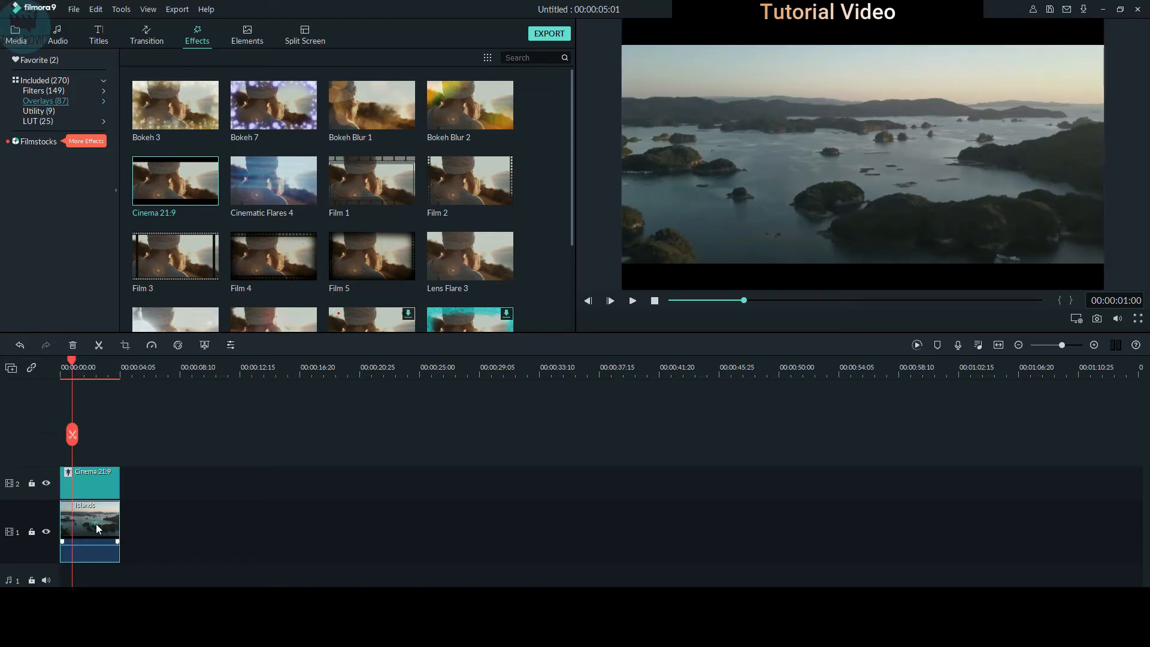
pyautogui.click(125, 346)
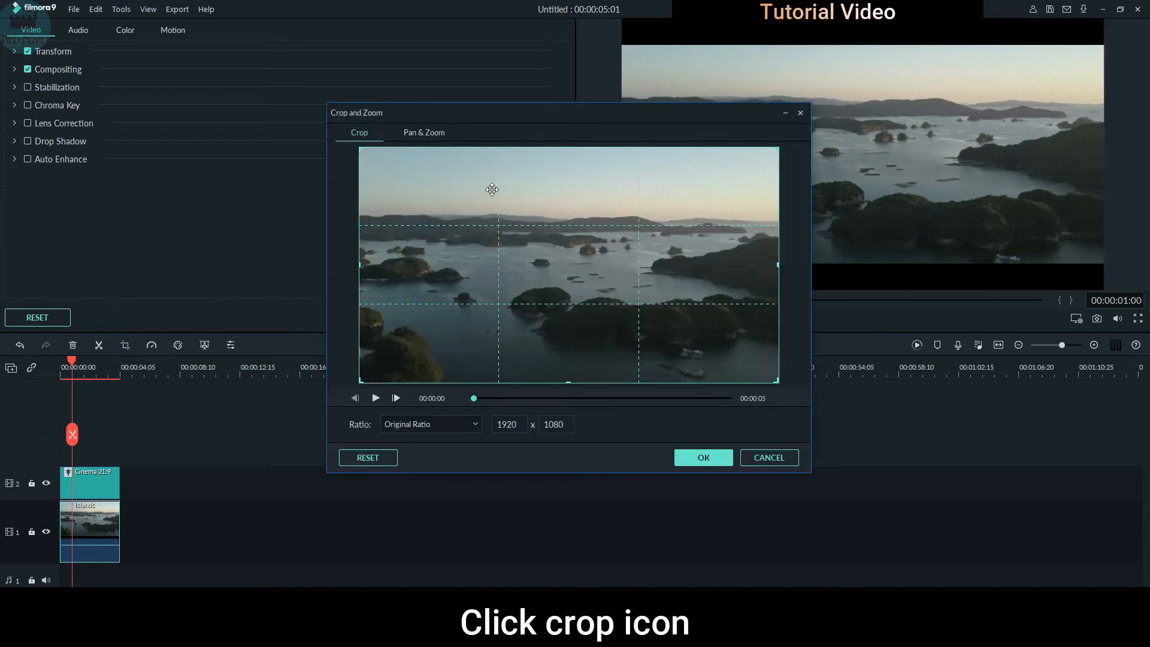
pyautogui.click(434, 137)
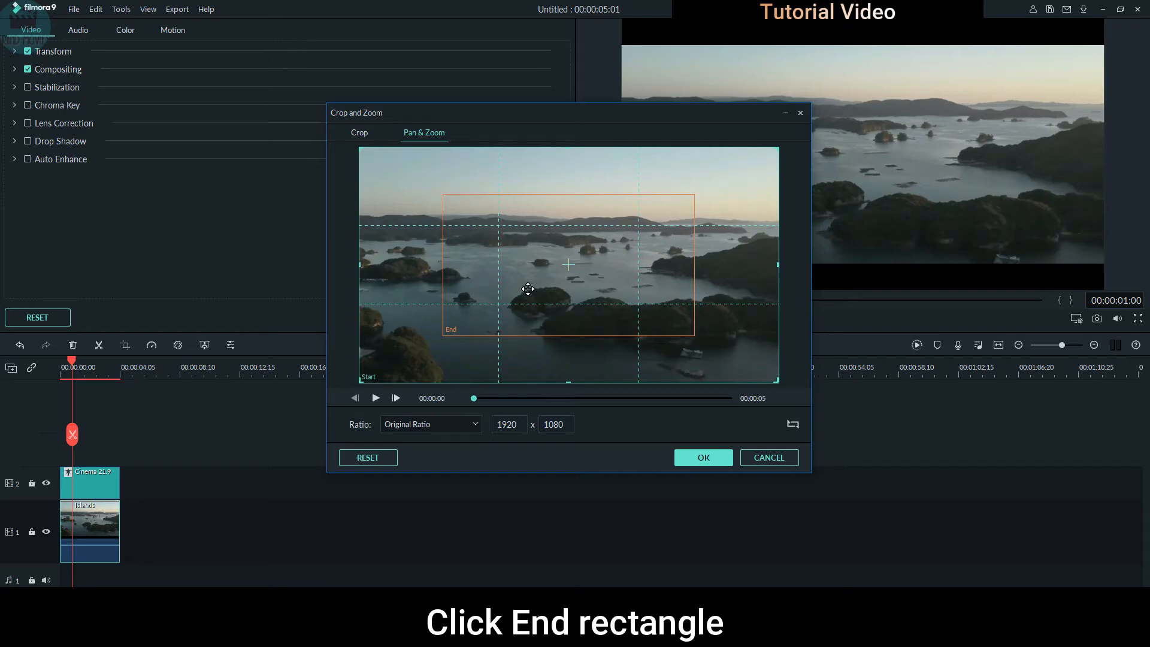
pyautogui.click(528, 289)
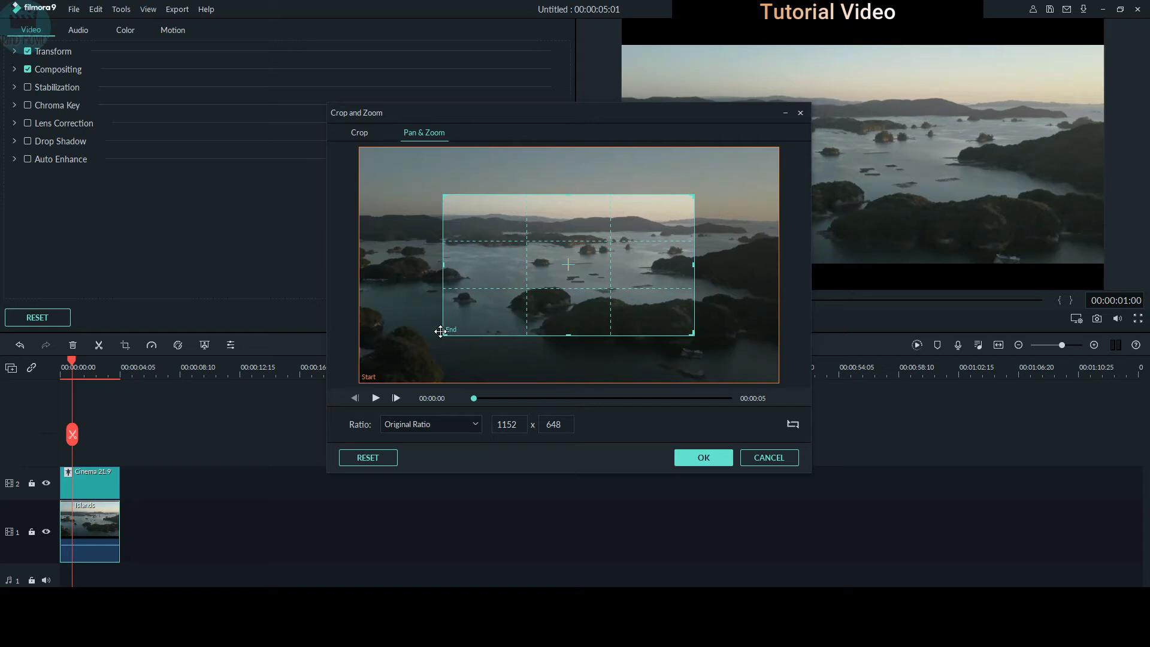
pyautogui.moveTo(444, 333); pyautogui.dragTo(358, 370)
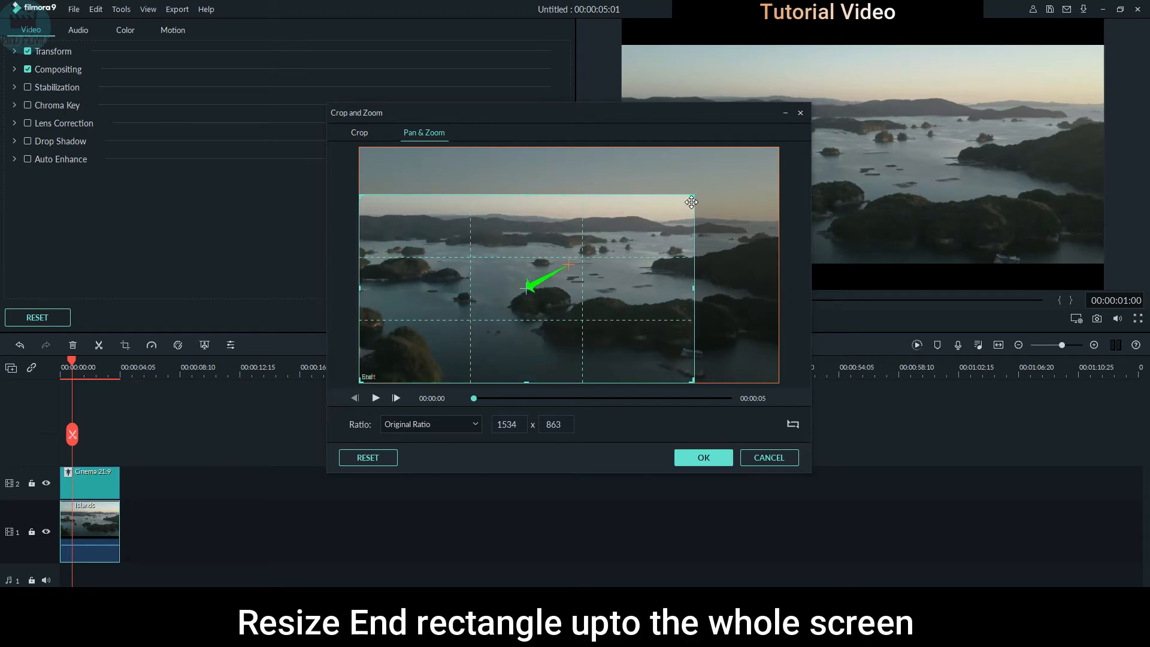
pyautogui.moveTo(694, 195); pyautogui.dragTo(781, 147)
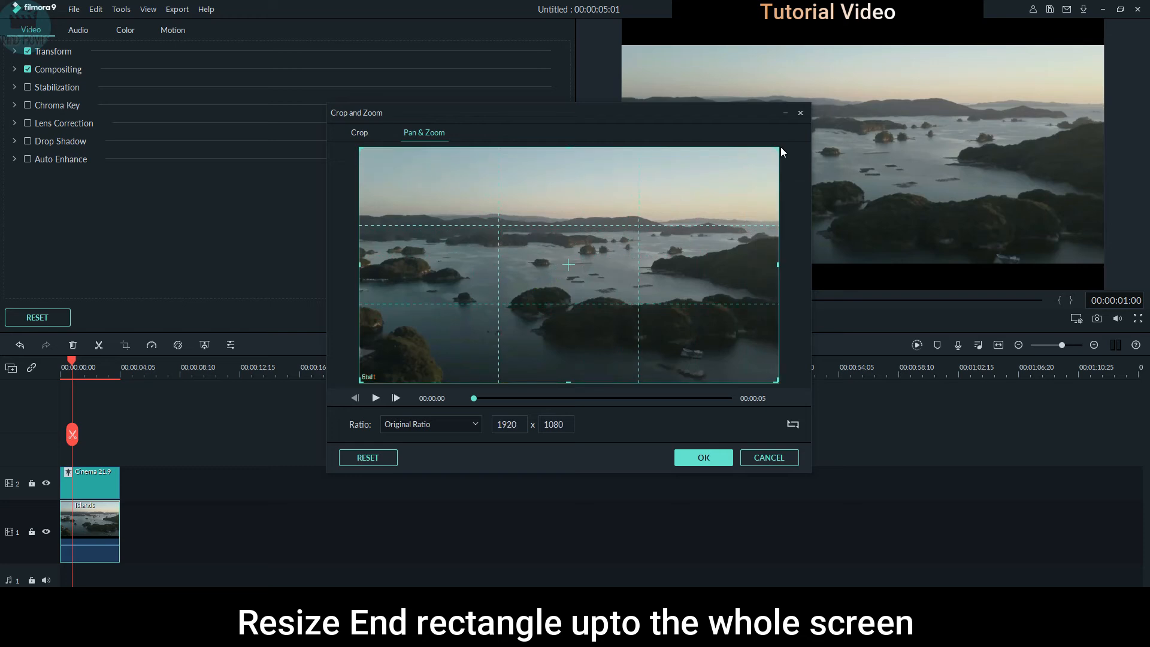
# Shrink the Start frame's height, switch its ratio to Custom and stretch it to full width, about 1920 x 774
pyautogui.click(469, 318)
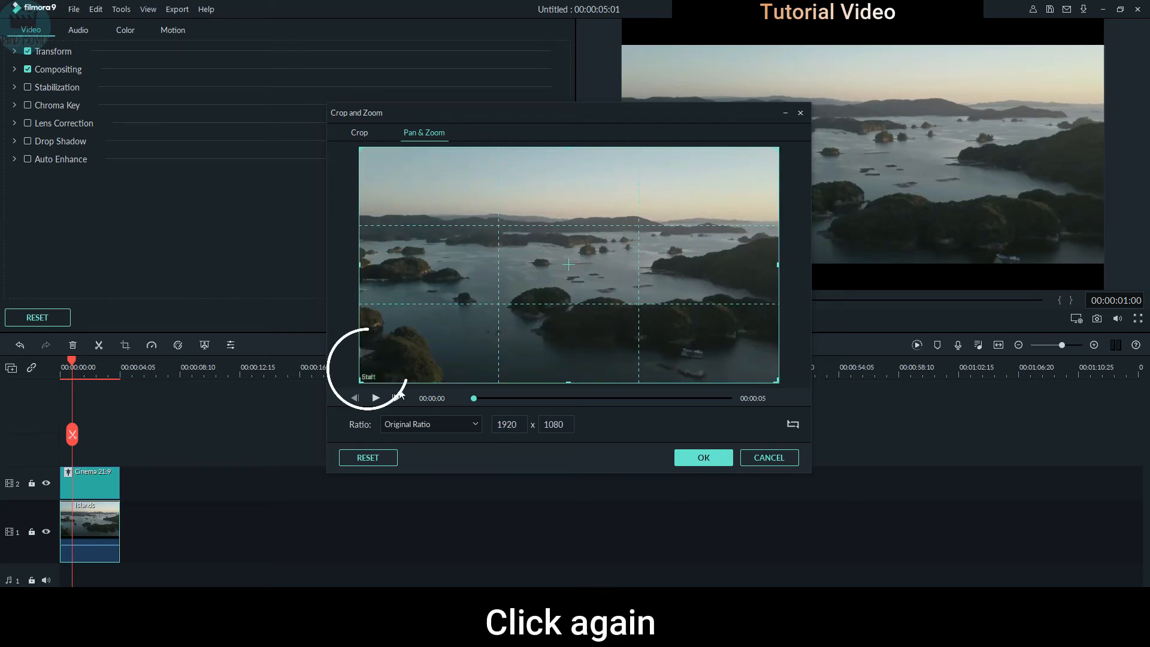
pyautogui.moveTo(360, 381); pyautogui.dragTo(479, 289)
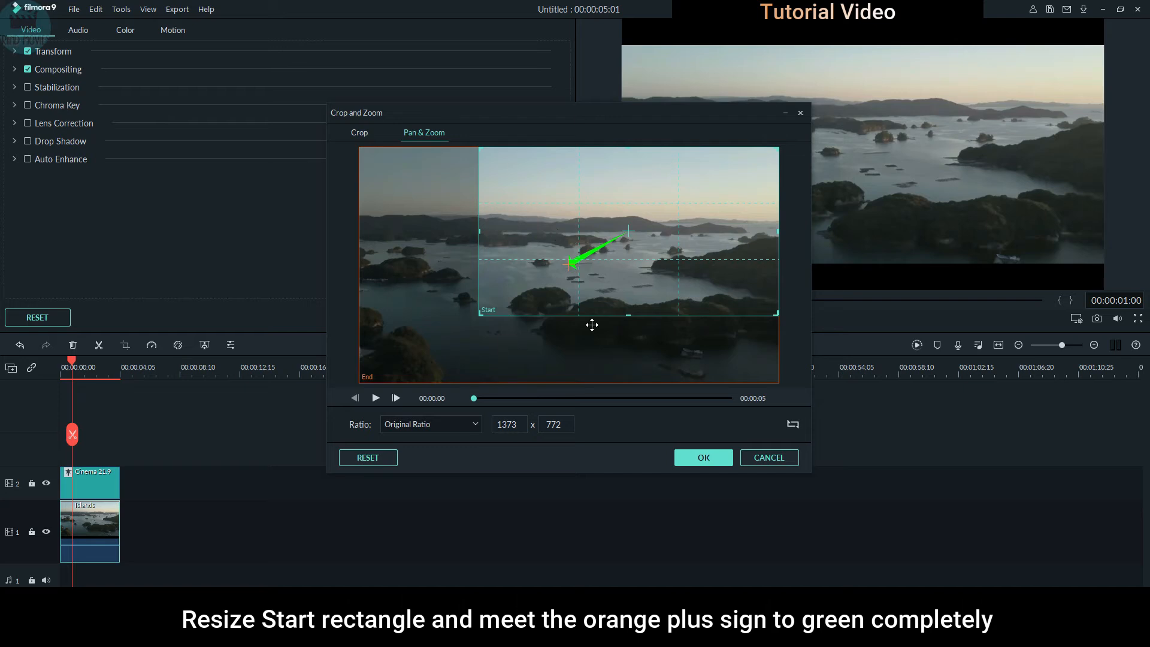
pyautogui.click(473, 423)
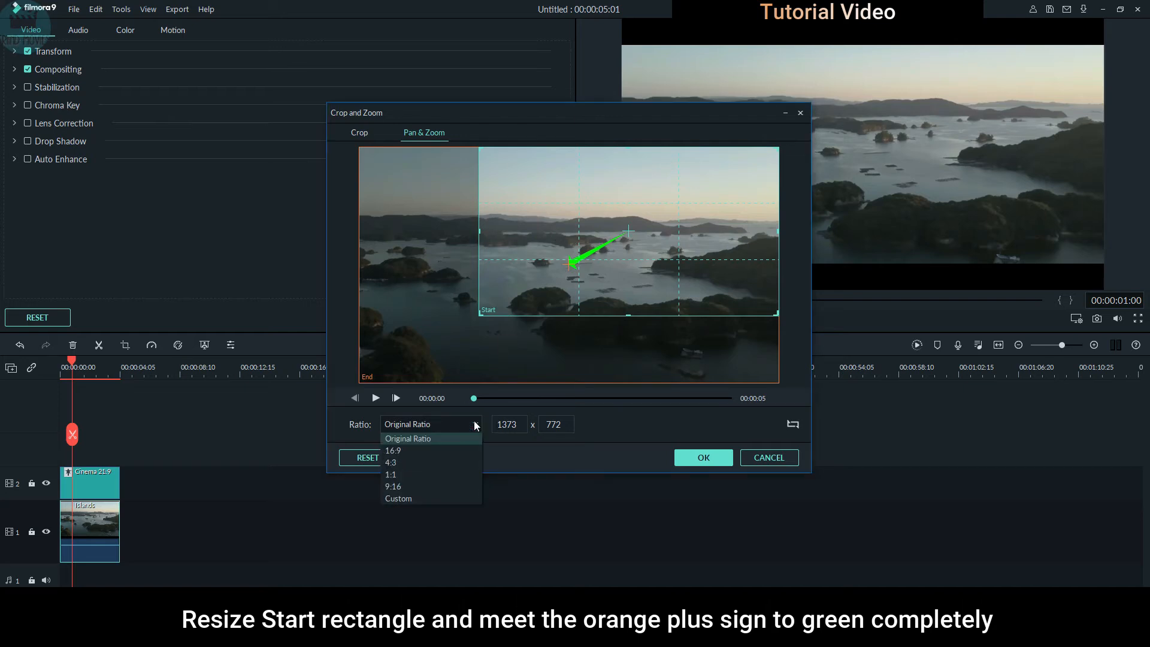
pyautogui.click(422, 499)
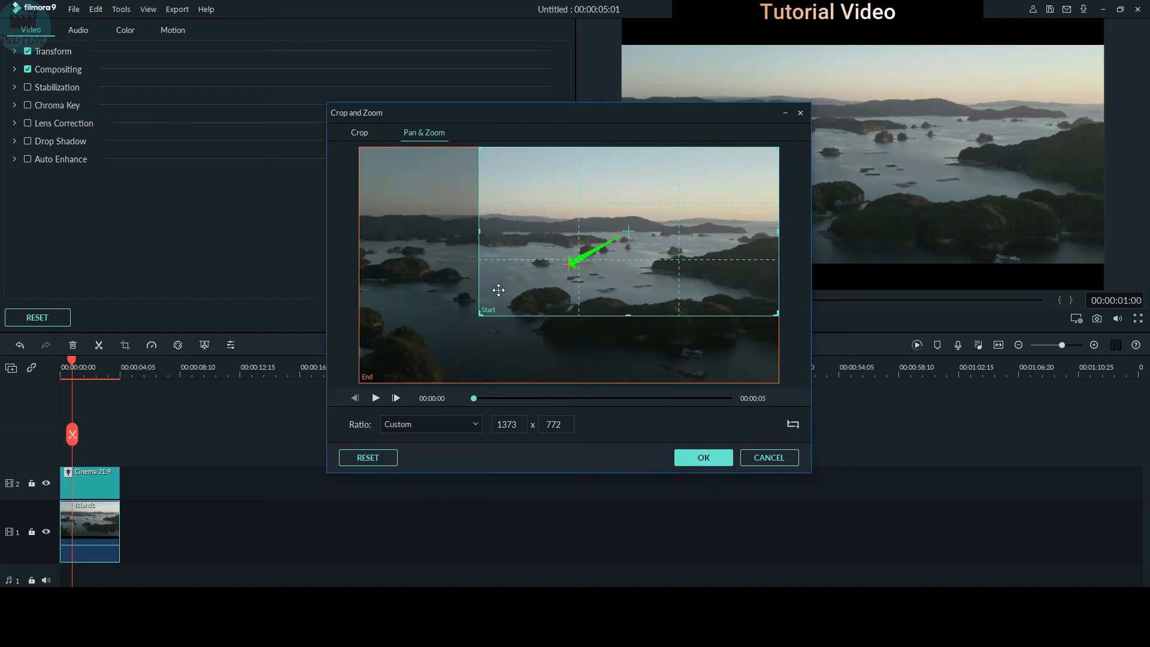
pyautogui.moveTo(480, 234); pyautogui.dragTo(358, 234)
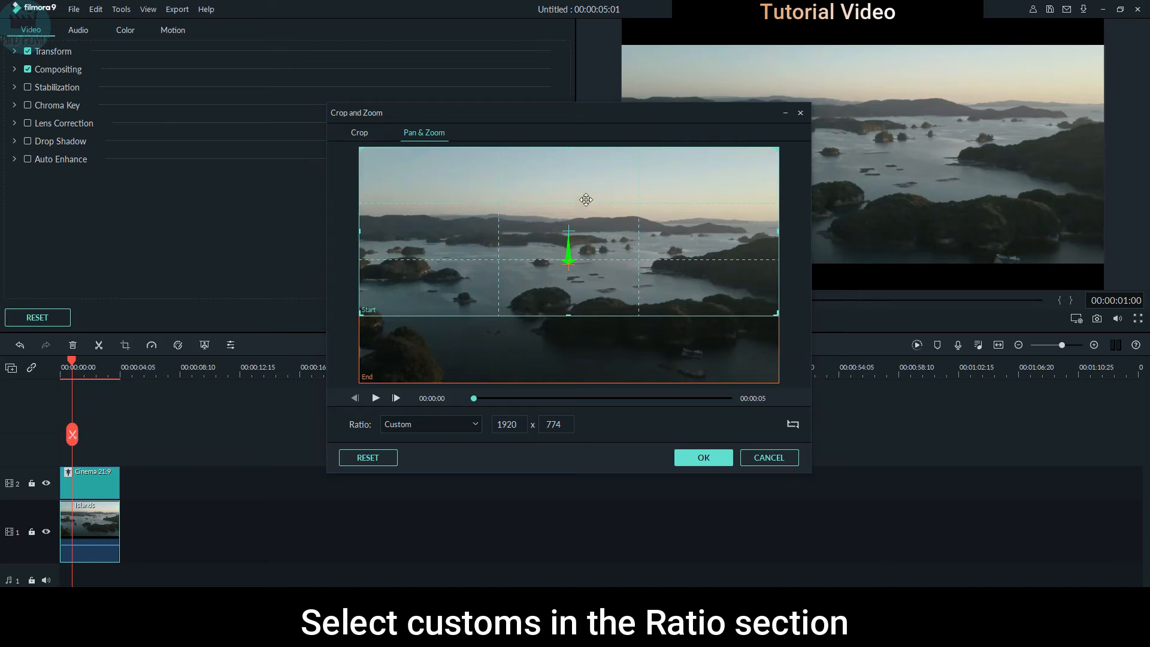
# Narrow the Start frame to a thin strip of about 1920 x 79 centred on the End frame's centre mark, and apply the Pan & Zoom
pyautogui.moveTo(565, 148); pyautogui.dragTo(565, 205)
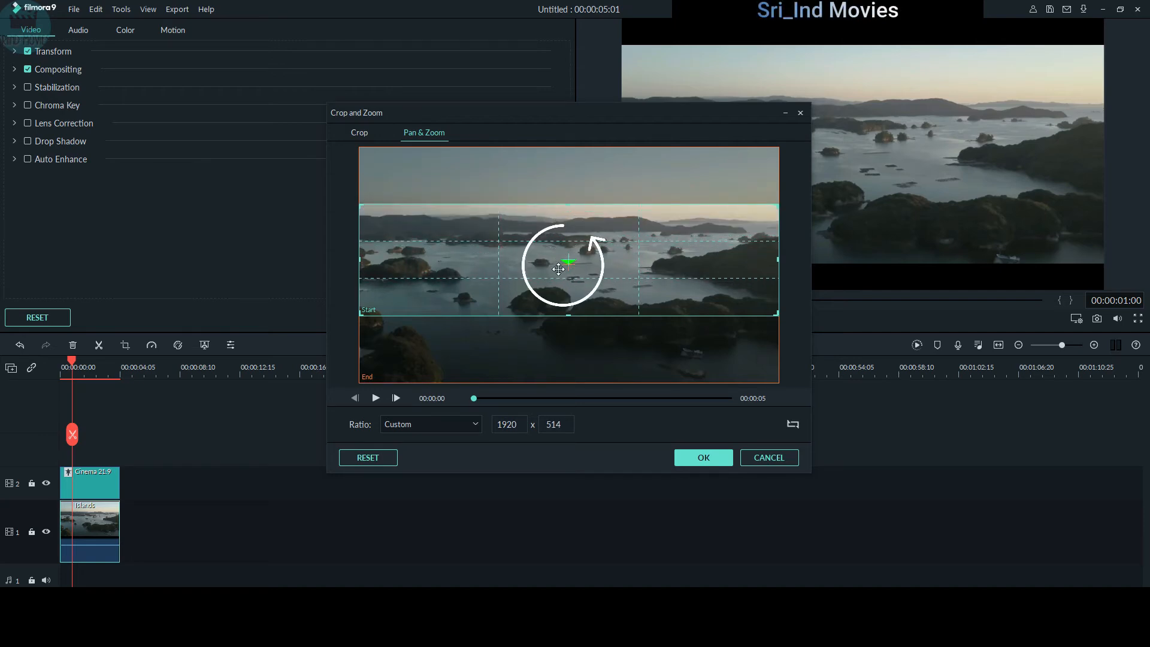
pyautogui.moveTo(570, 206); pyautogui.dragTo(571, 179)
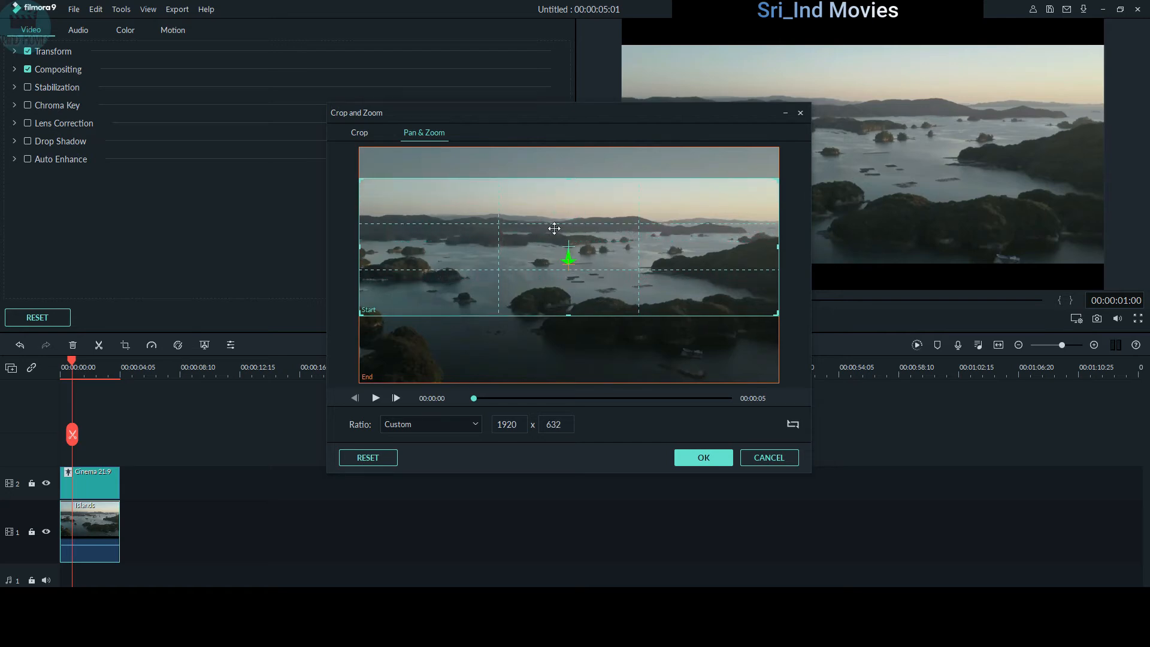
pyautogui.moveTo(568, 178); pyautogui.dragTo(568, 214)
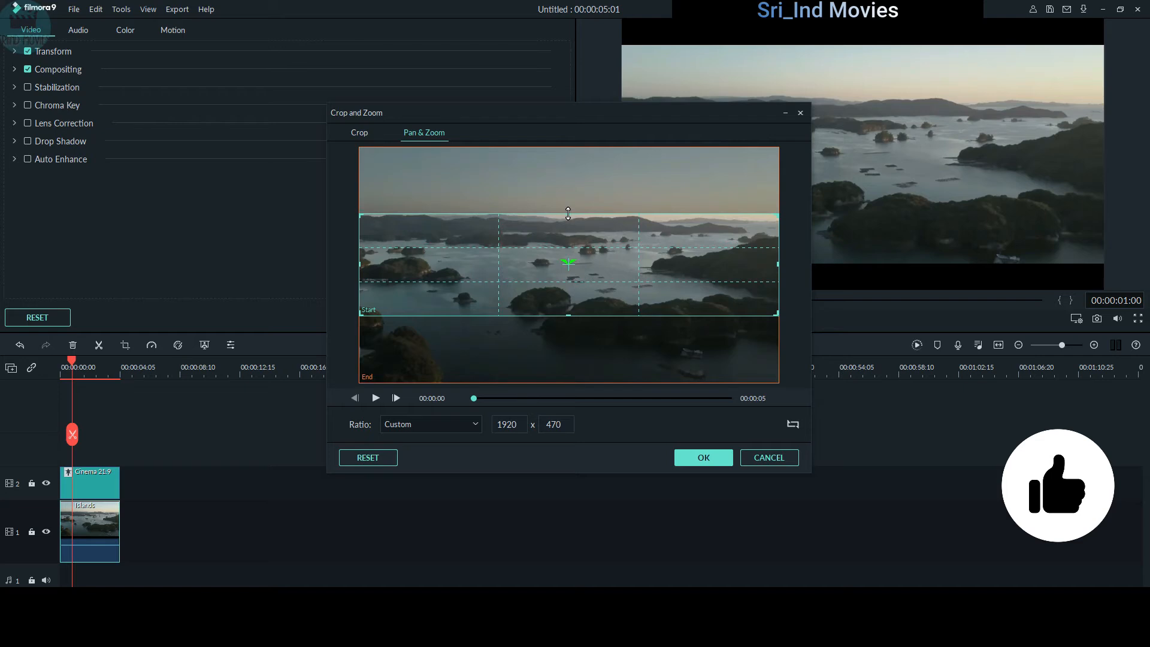
pyautogui.moveTo(570, 315); pyautogui.dragTo(570, 278)
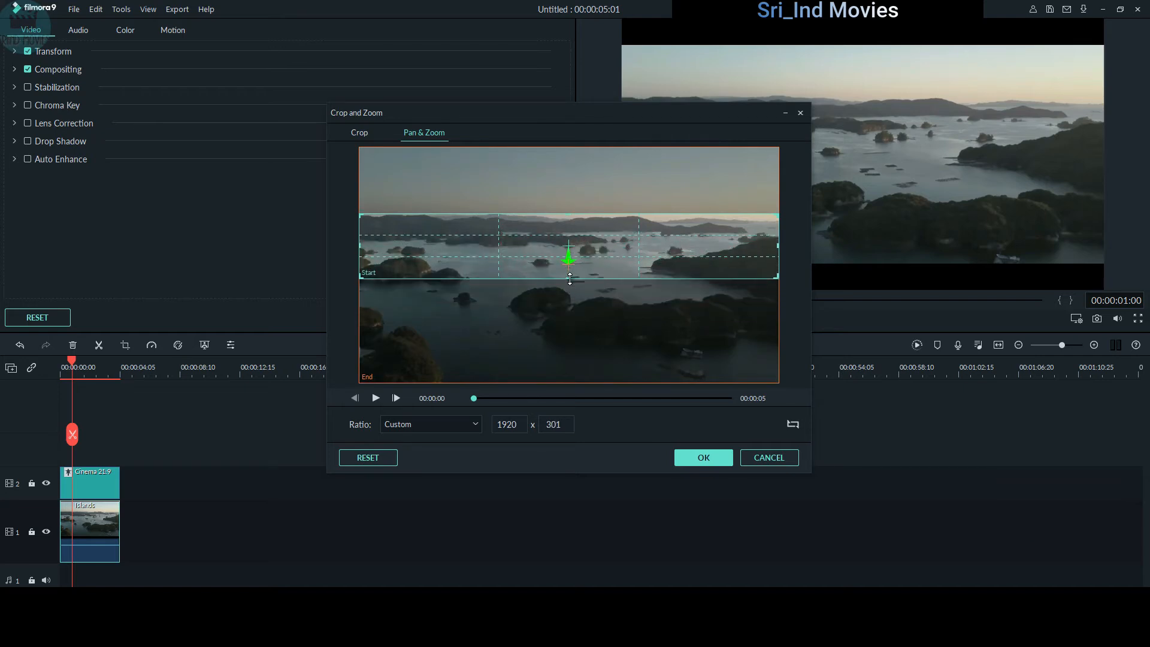
pyautogui.moveTo(570, 217); pyautogui.dragTo(570, 251)
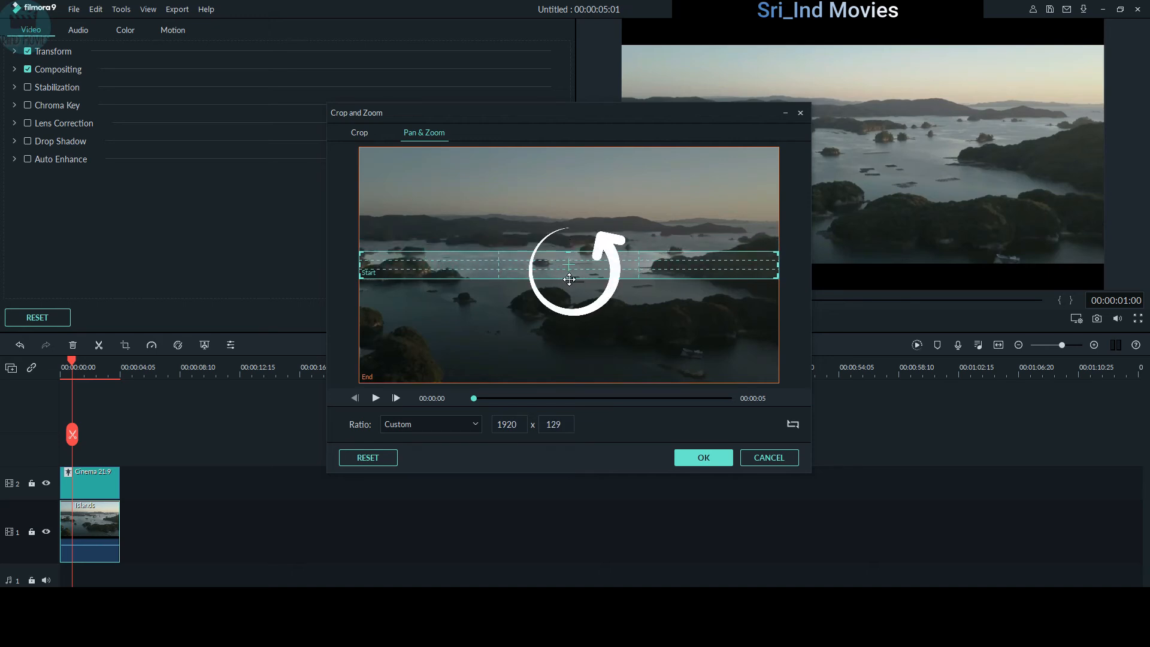
pyautogui.moveTo(569, 275); pyautogui.dragTo(570, 258)
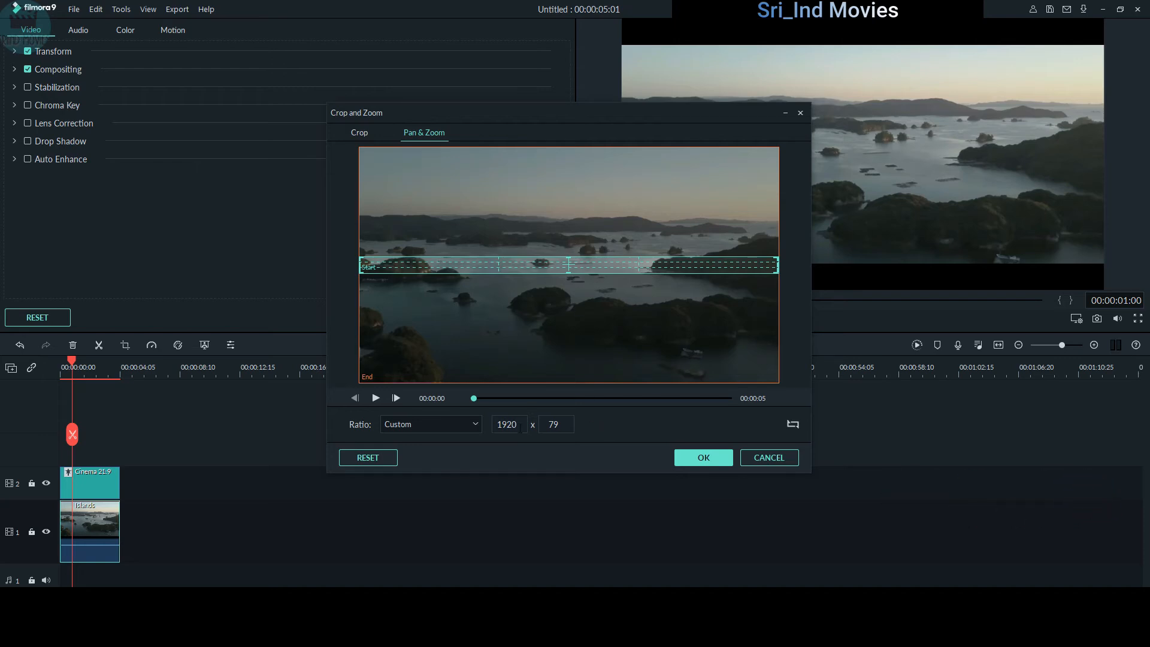
pyautogui.click(376, 398)
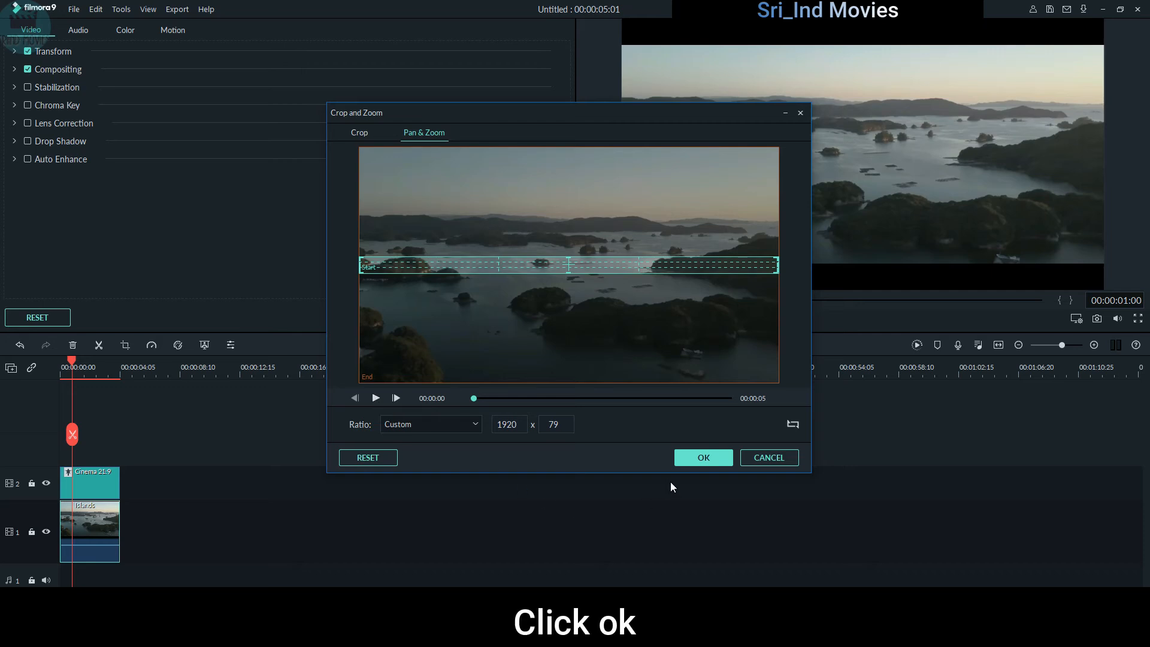
pyautogui.click(702, 459)
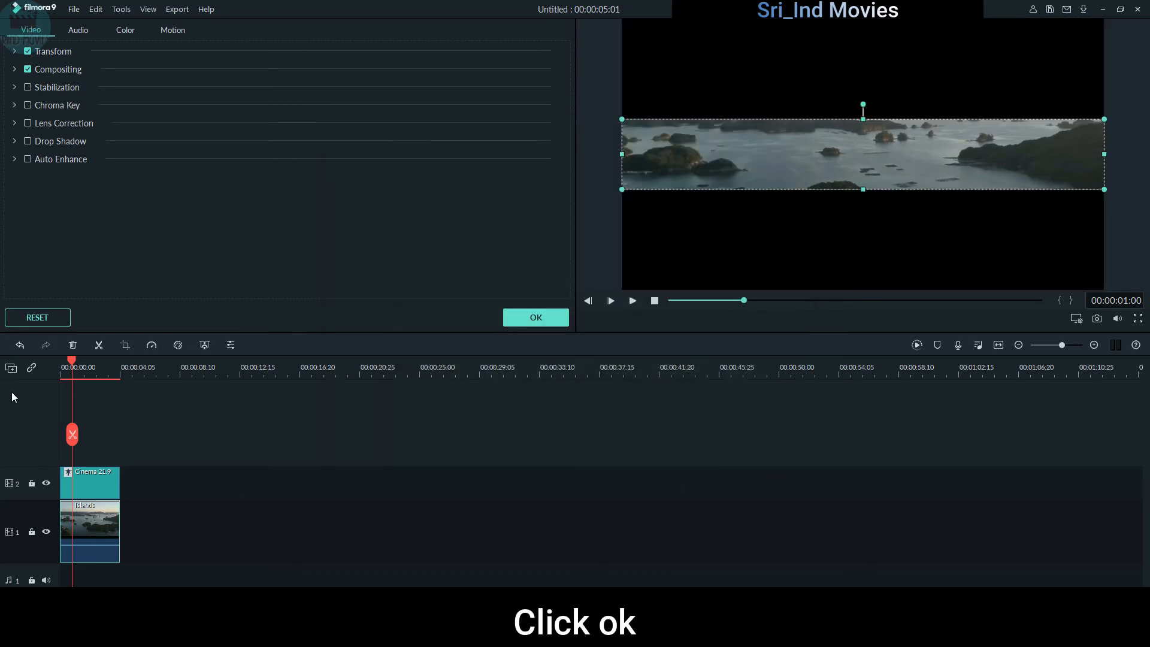
# Play the Islands clip from the beginning to check the opening black bars, and close its settings
pyautogui.moveTo(70, 364); pyautogui.dragTo(60, 364)
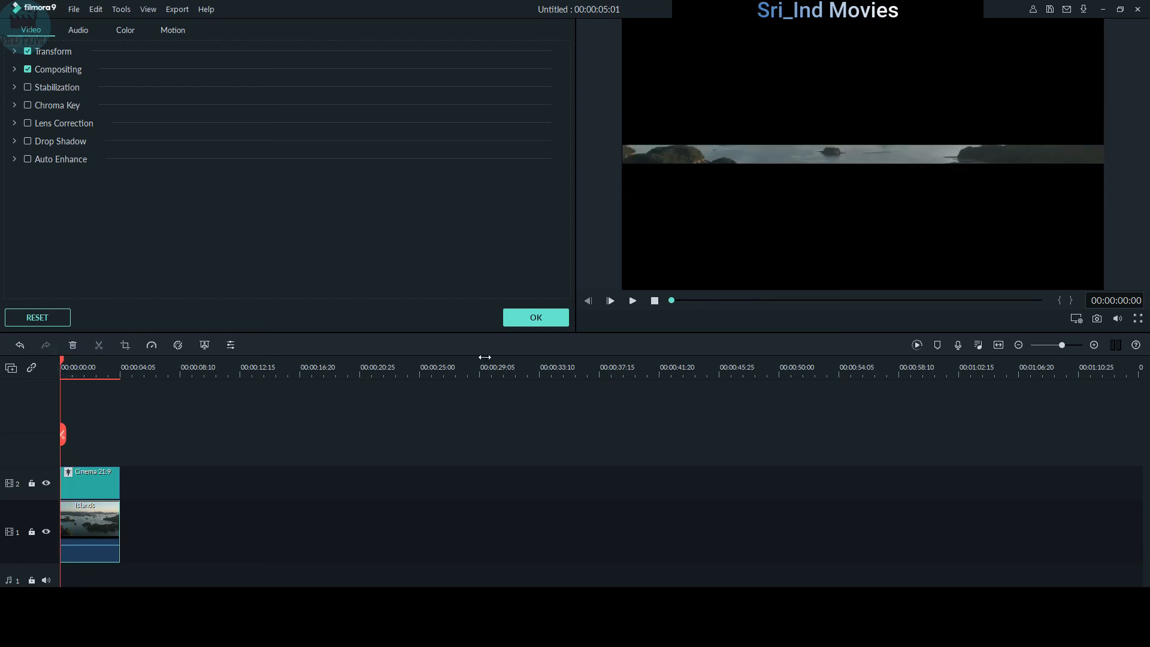
pyautogui.click(632, 300)
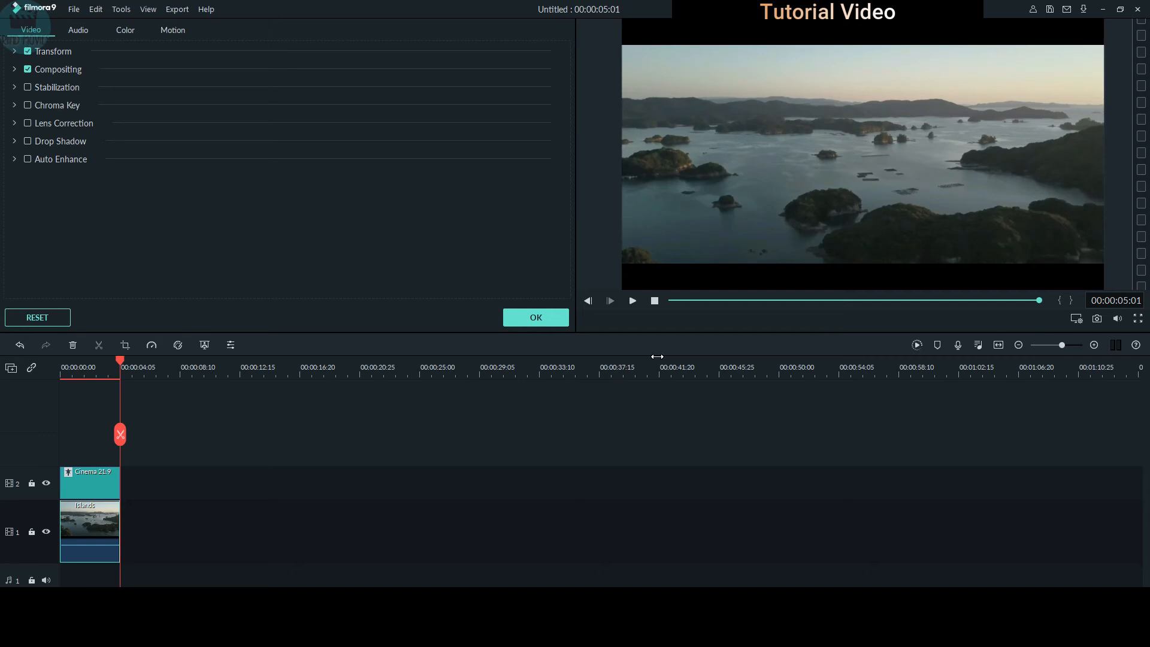
pyautogui.click(532, 319)
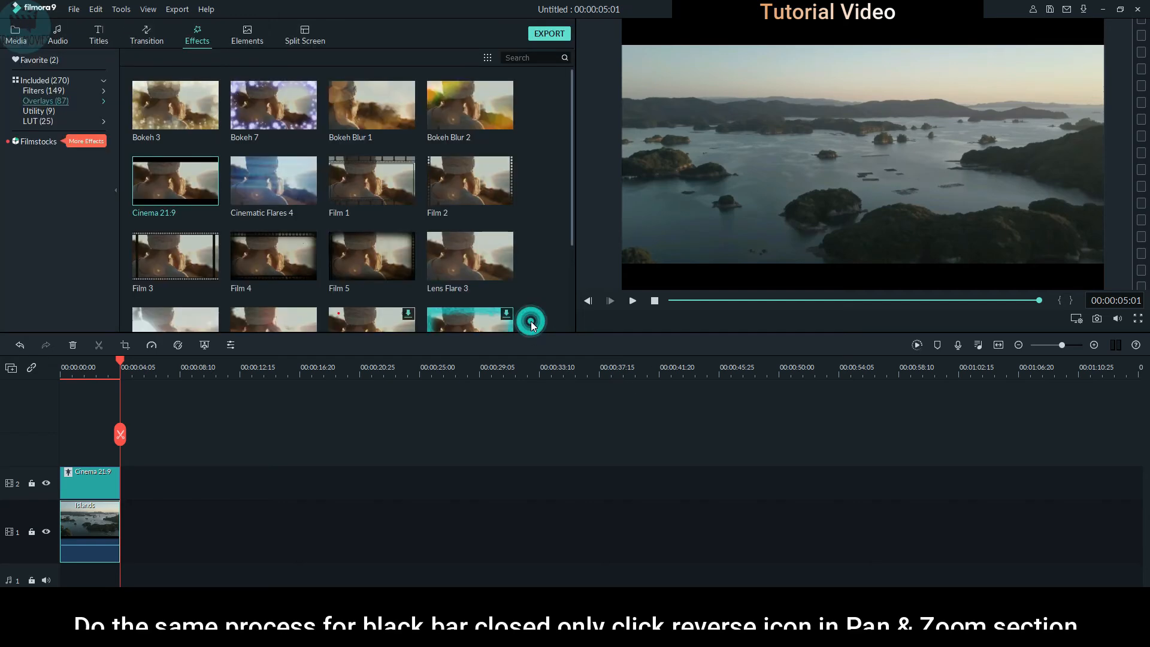
# Add a second Islands clip to the first video track, starting at about 00:00:10:00 with a gap after the first clip
pyautogui.click(16, 34)
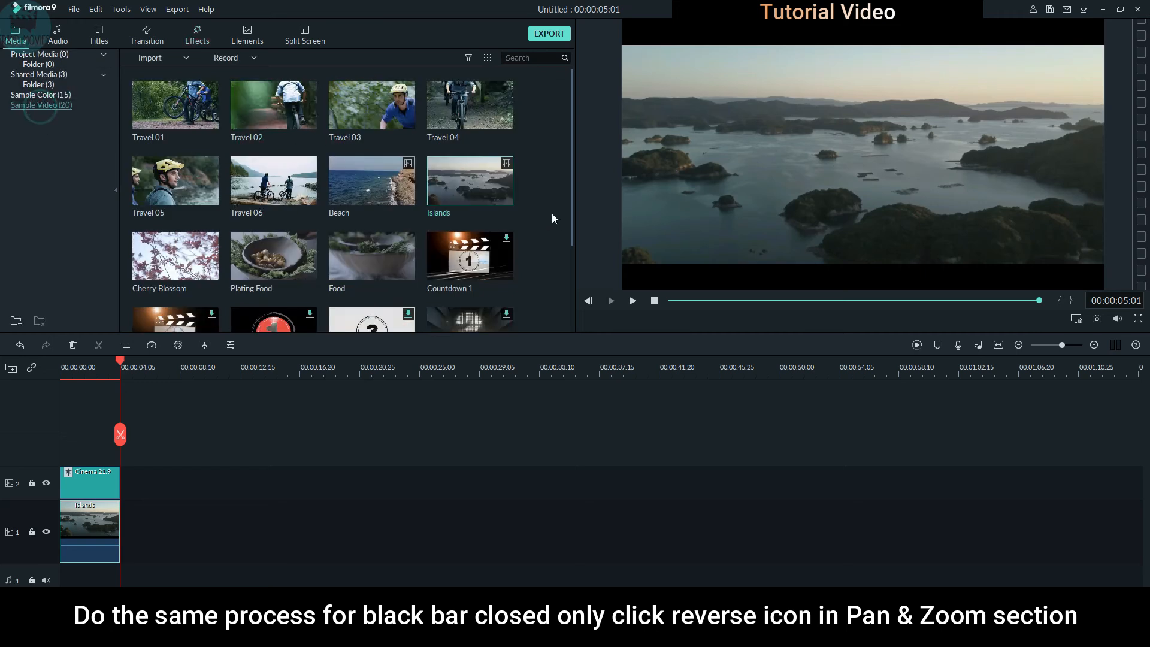
pyautogui.moveTo(476, 188); pyautogui.dragTo(121, 528)
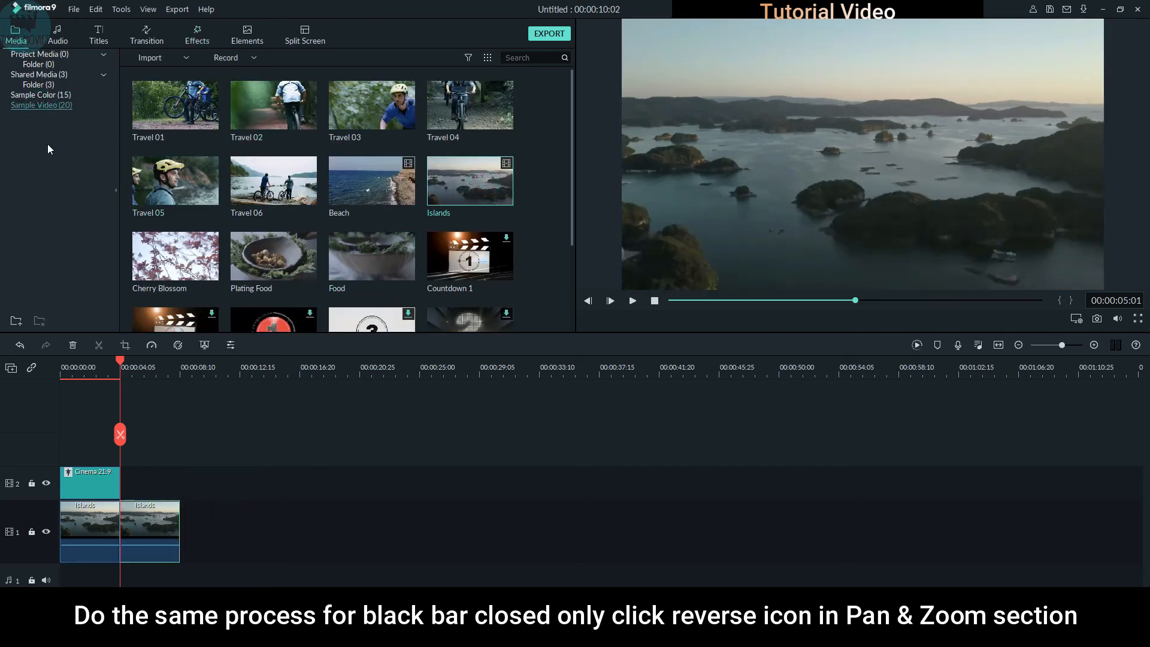
pyautogui.moveTo(149, 527); pyautogui.dragTo(206, 527)
pyautogui.click(185, 370)
pyautogui.moveTo(185, 373); pyautogui.dragTo(181, 373)
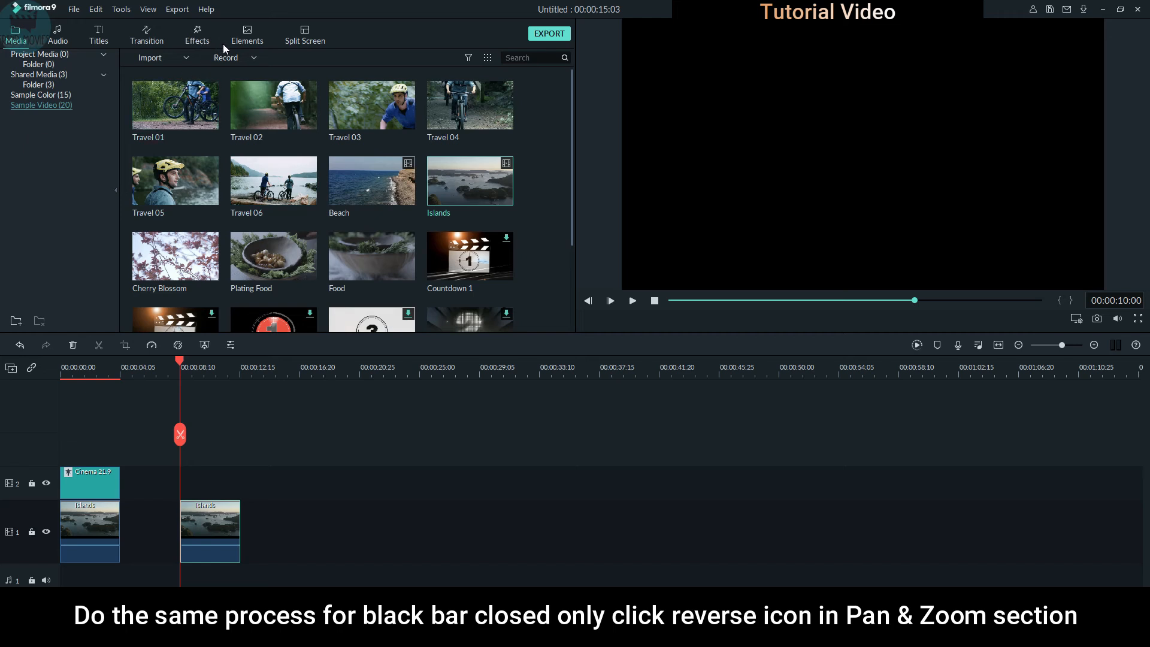
# Add the Cinema 21:9 overlay to the second video track, directly above the second Islands clip at 00:00:10:00
pyautogui.click(199, 36)
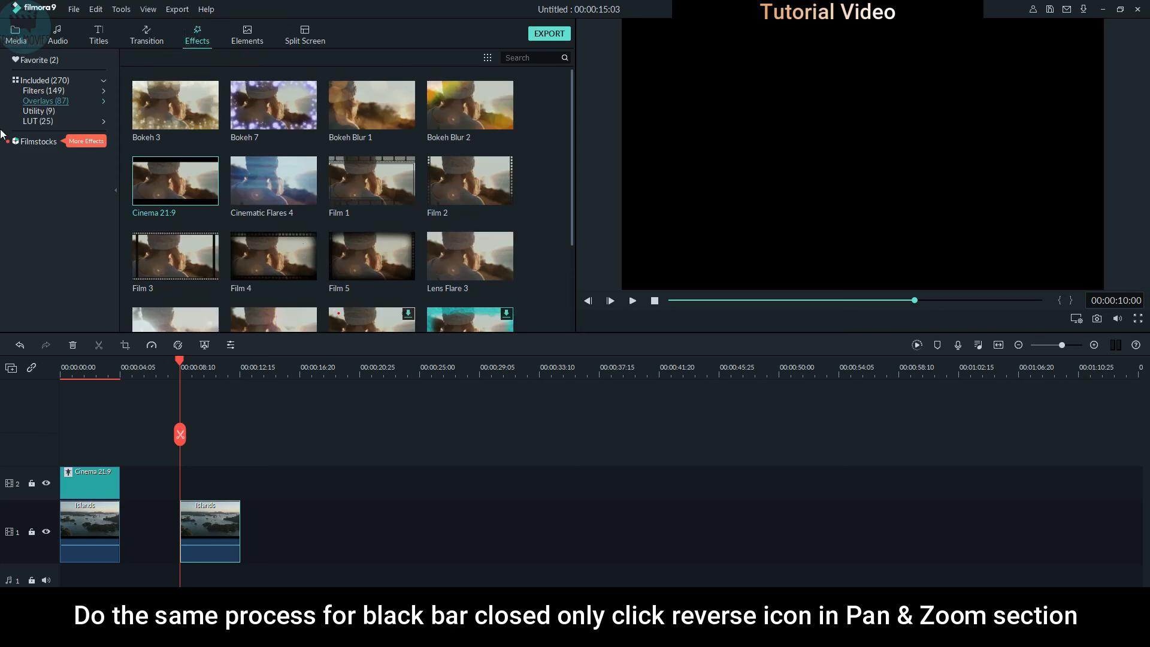
pyautogui.moveTo(185, 196)
pyautogui.moveTo(188, 185); pyautogui.dragTo(178, 479)
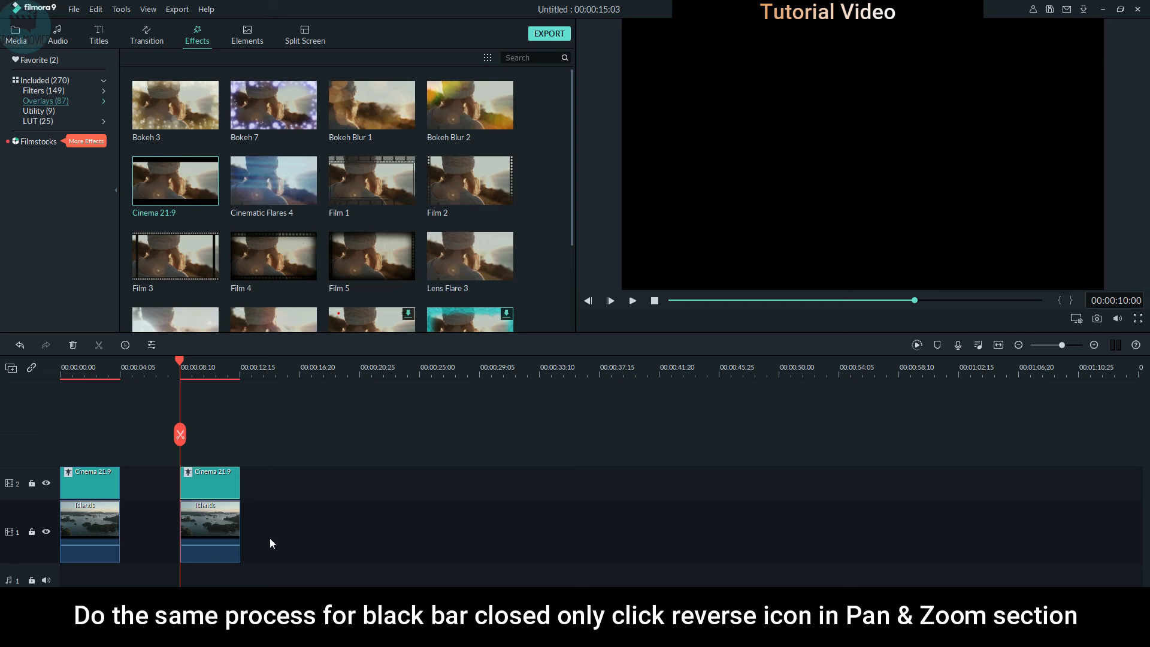
# Set the second Cinema 21:9 overlay's Border Height to about -0.12, previewing at 00:00:11:00, and accept the change
pyautogui.click(191, 362)
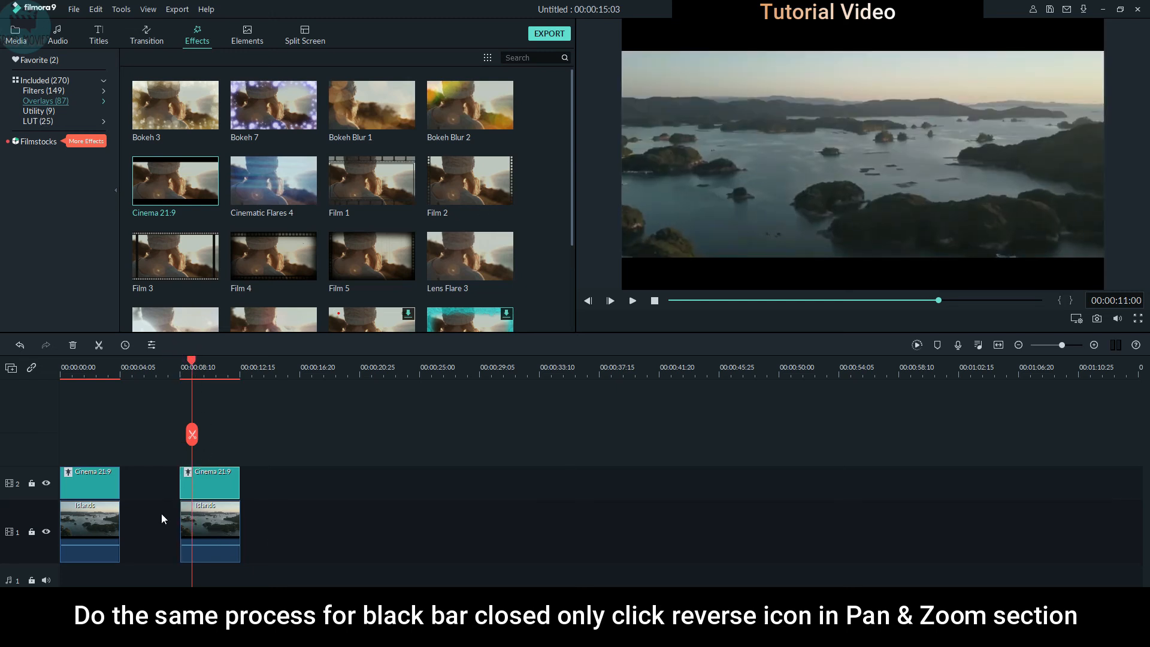
pyautogui.doubleClick(217, 481)
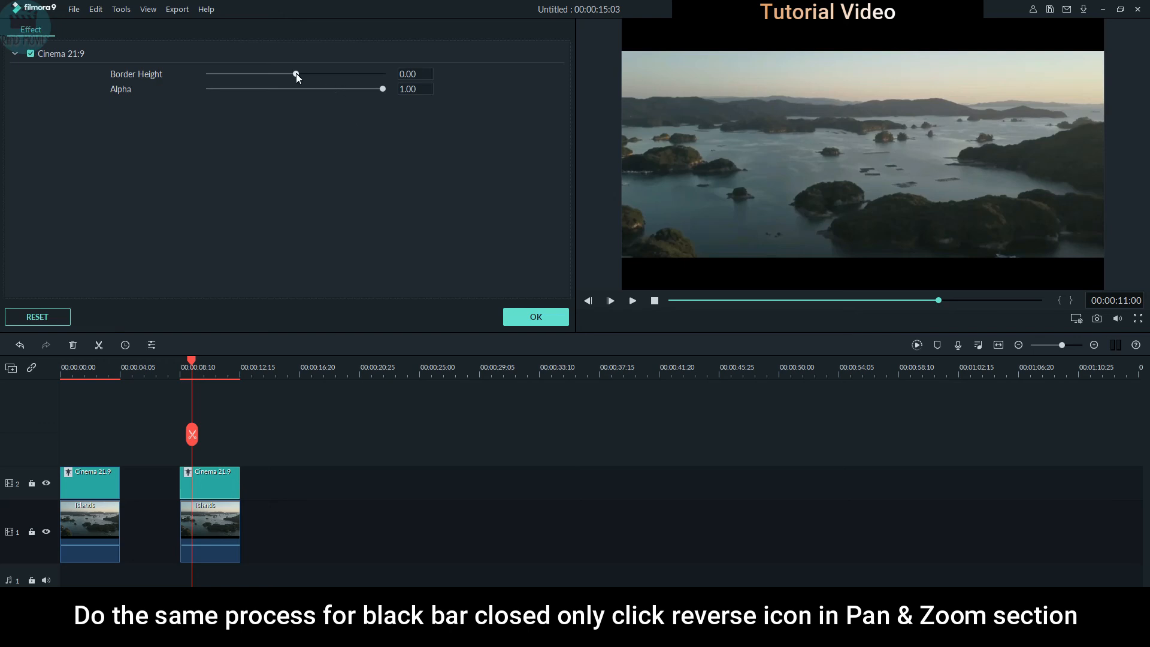
pyautogui.moveTo(296, 73); pyautogui.dragTo(286, 75)
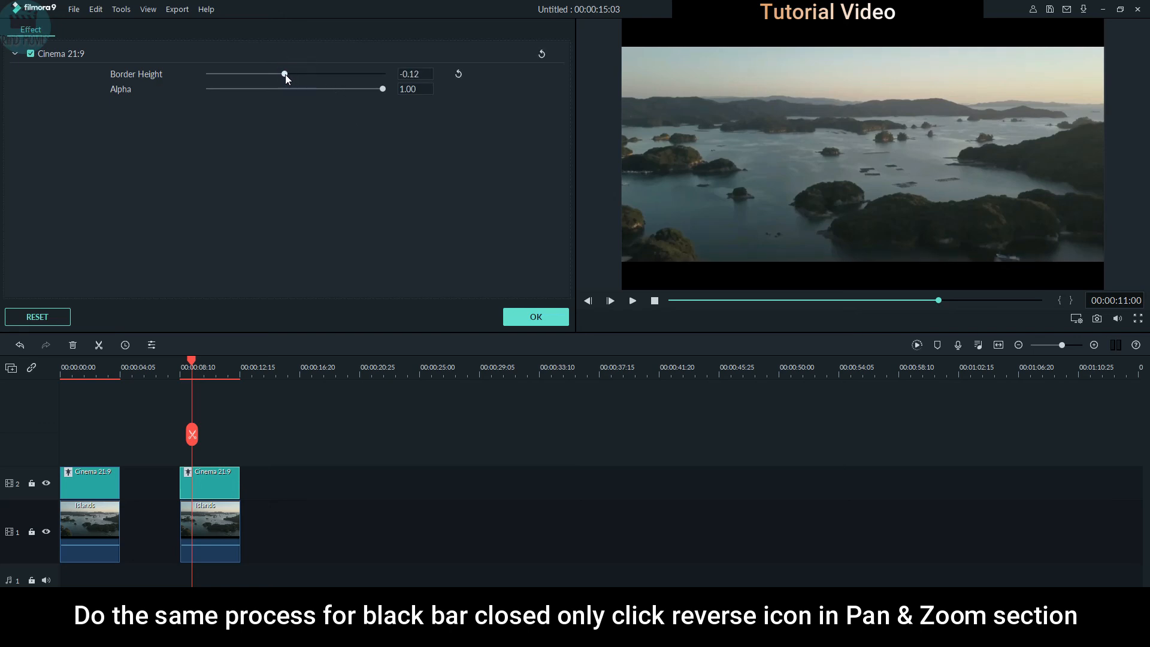
pyautogui.click(535, 317)
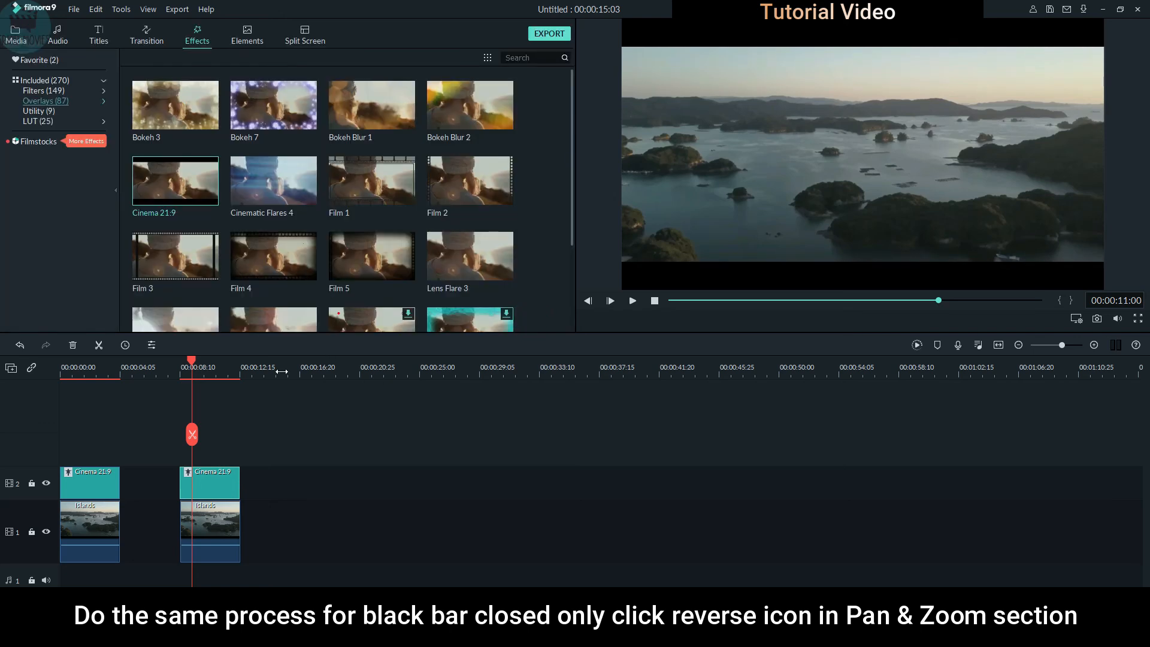
# Open Pan & Zoom for the second Islands clip and enlarge the End frame to the full 1920 x 1080 image
pyautogui.click(211, 516)
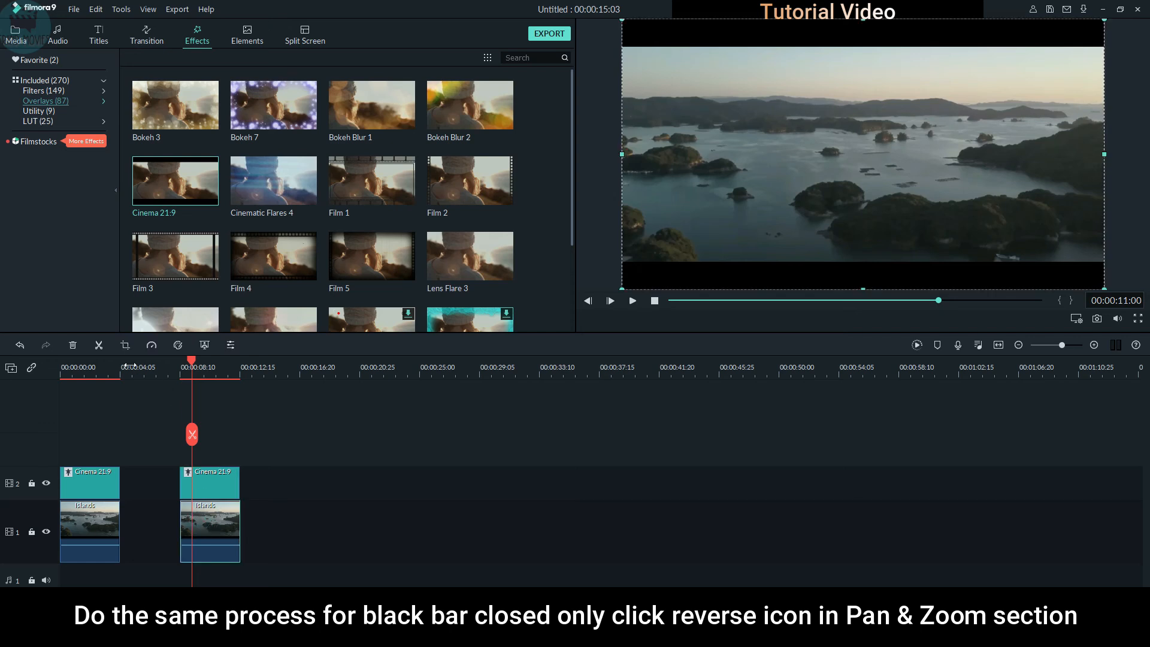
pyautogui.click(125, 345)
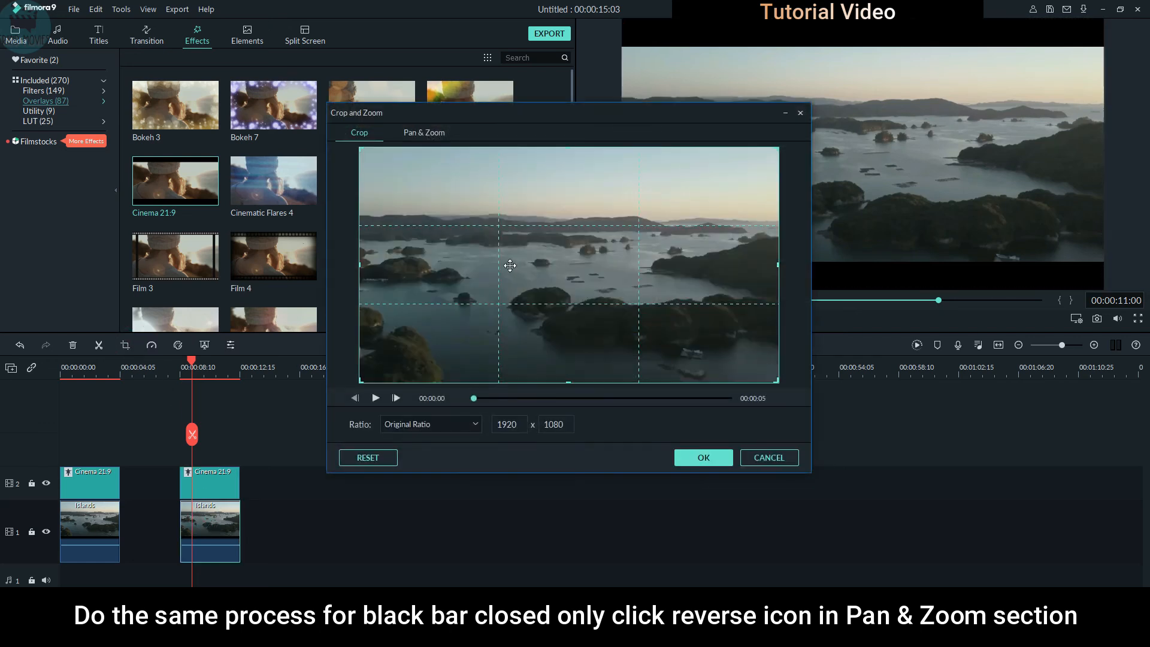
pyautogui.click(419, 137)
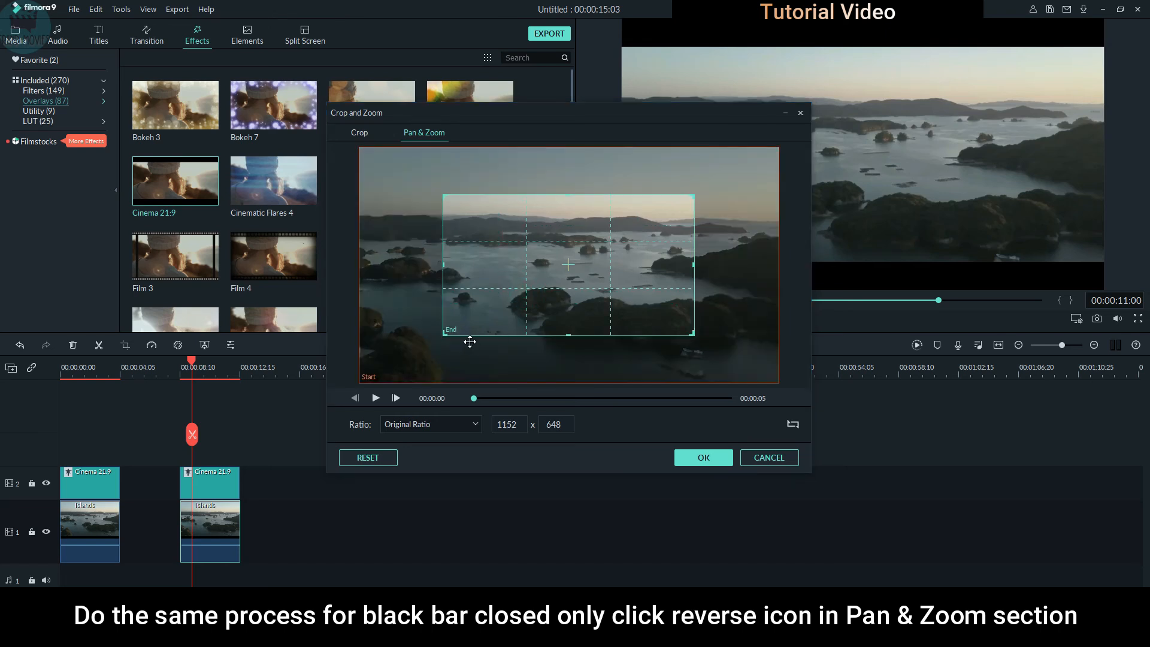
pyautogui.moveTo(444, 335); pyautogui.dragTo(337, 384)
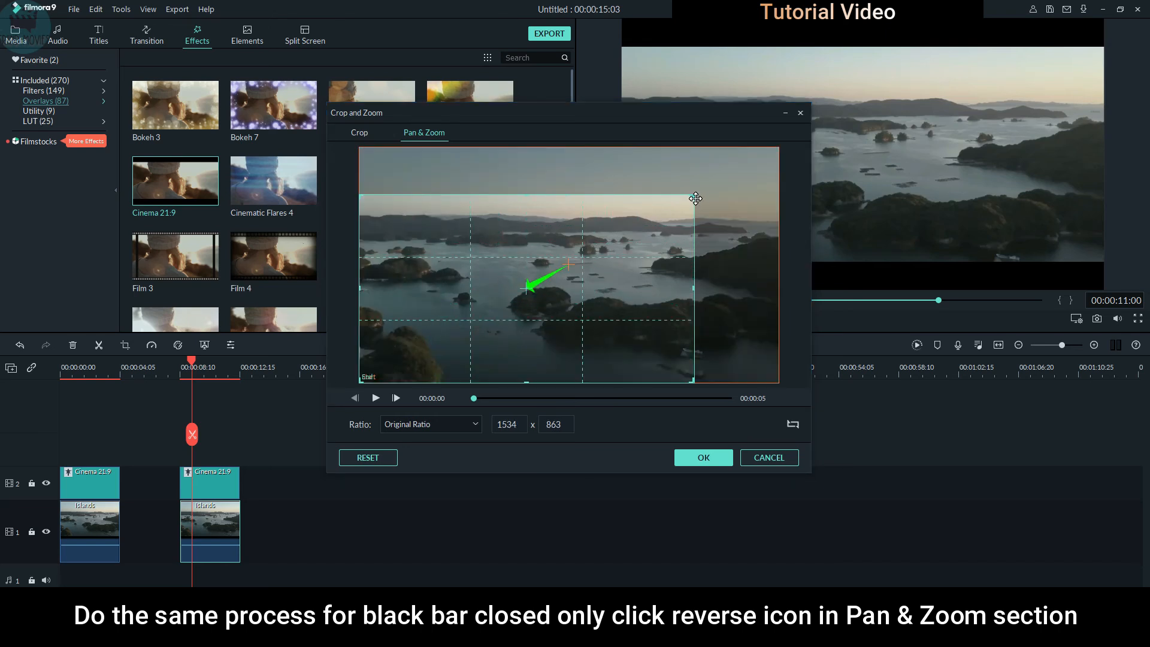
pyautogui.moveTo(693, 196); pyautogui.dragTo(780, 139)
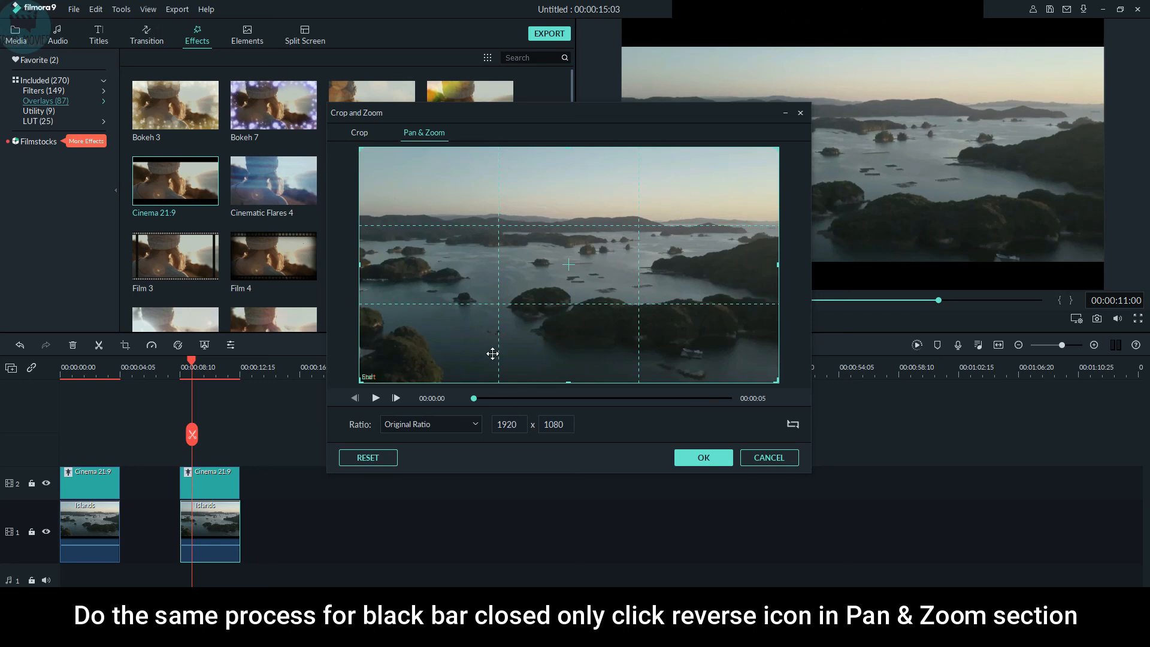
# Switch the Start frame's ratio to Custom and narrow it to a full-width strip of about 1920 x 90 across the image's centre
pyautogui.click(436, 354)
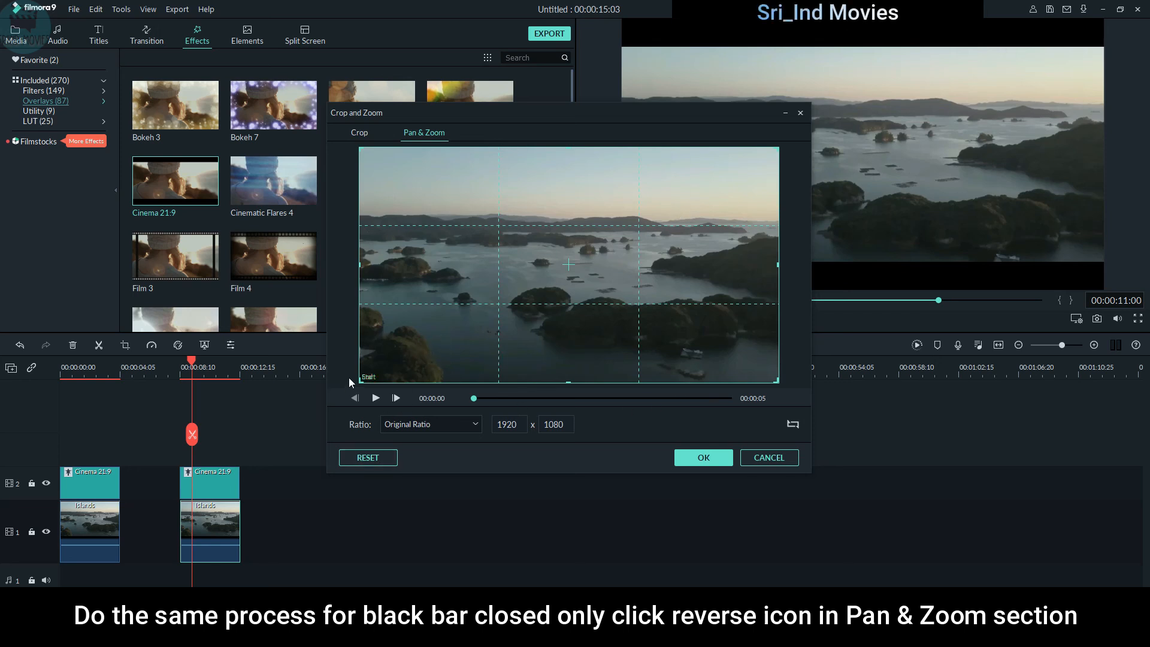
pyautogui.click(474, 425)
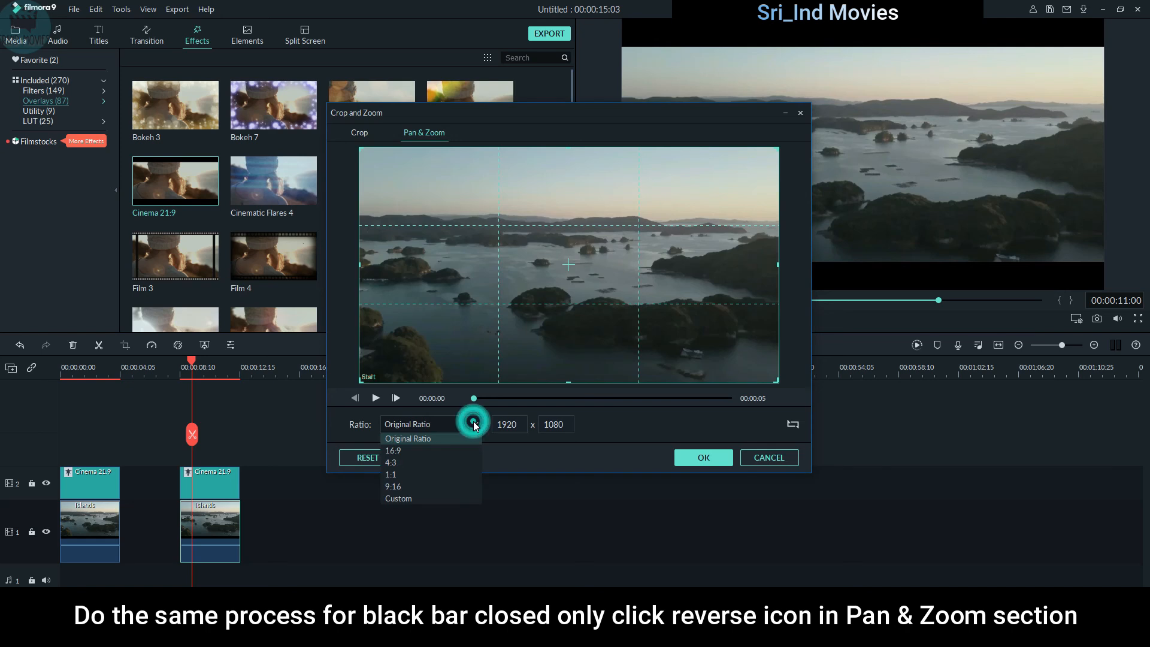
pyautogui.click(436, 498)
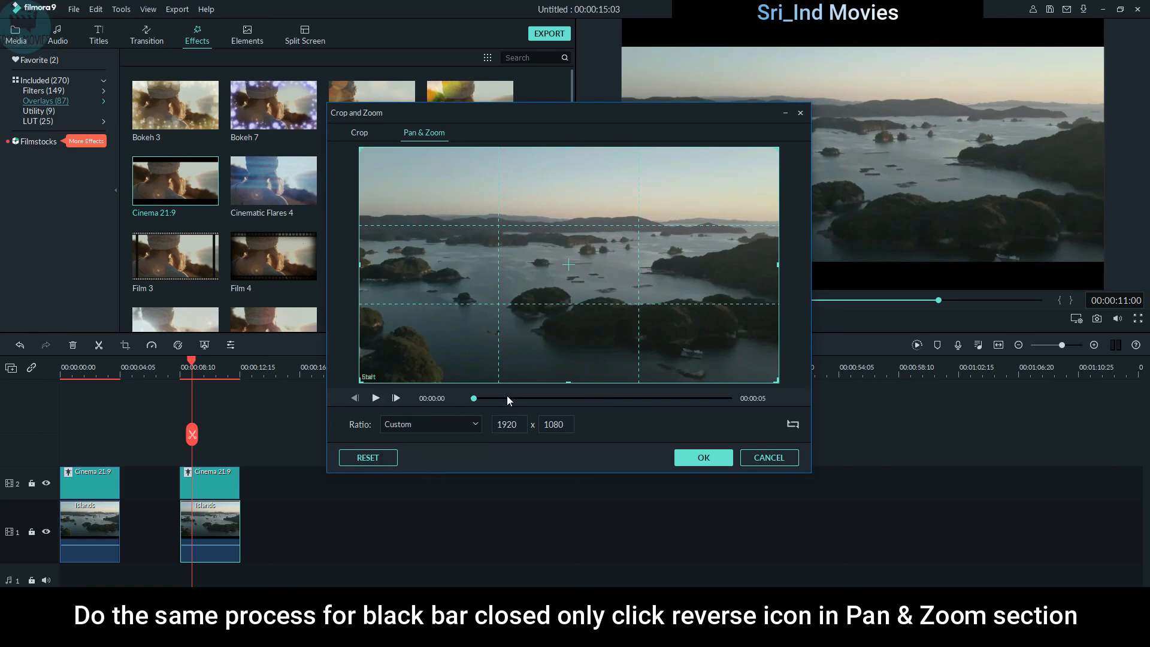
pyautogui.moveTo(568, 379); pyautogui.dragTo(569, 288)
pyautogui.moveTo(567, 148); pyautogui.dragTo(564, 231)
pyautogui.moveTo(569, 289); pyautogui.dragTo(570, 286)
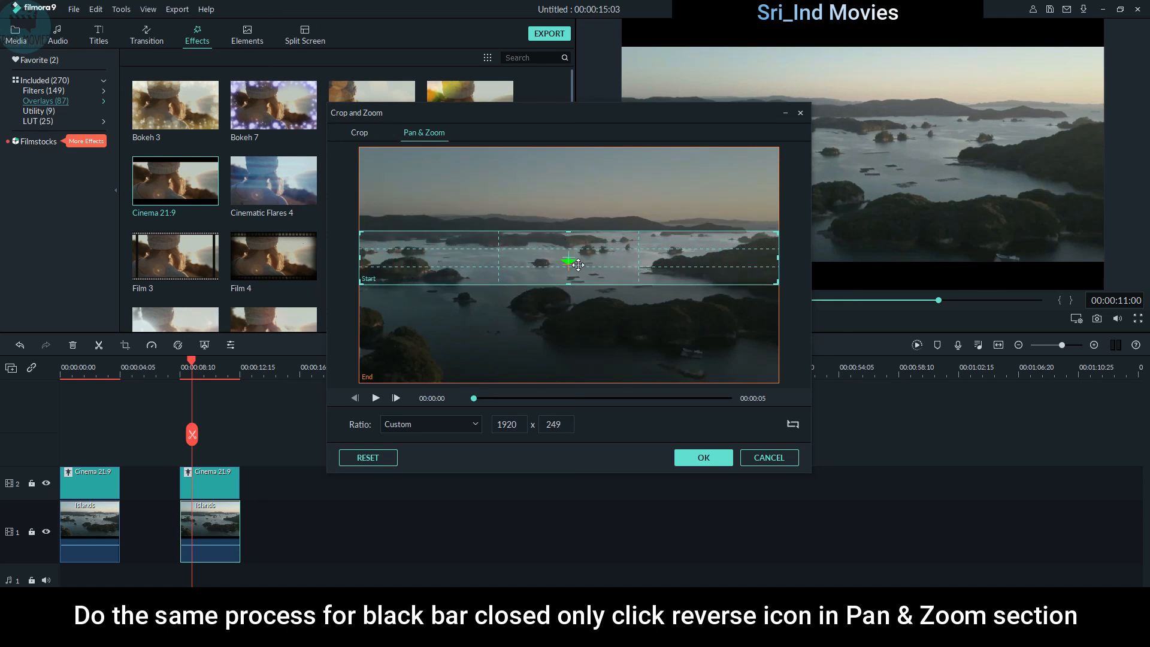
pyautogui.moveTo(568, 232); pyautogui.dragTo(568, 275)
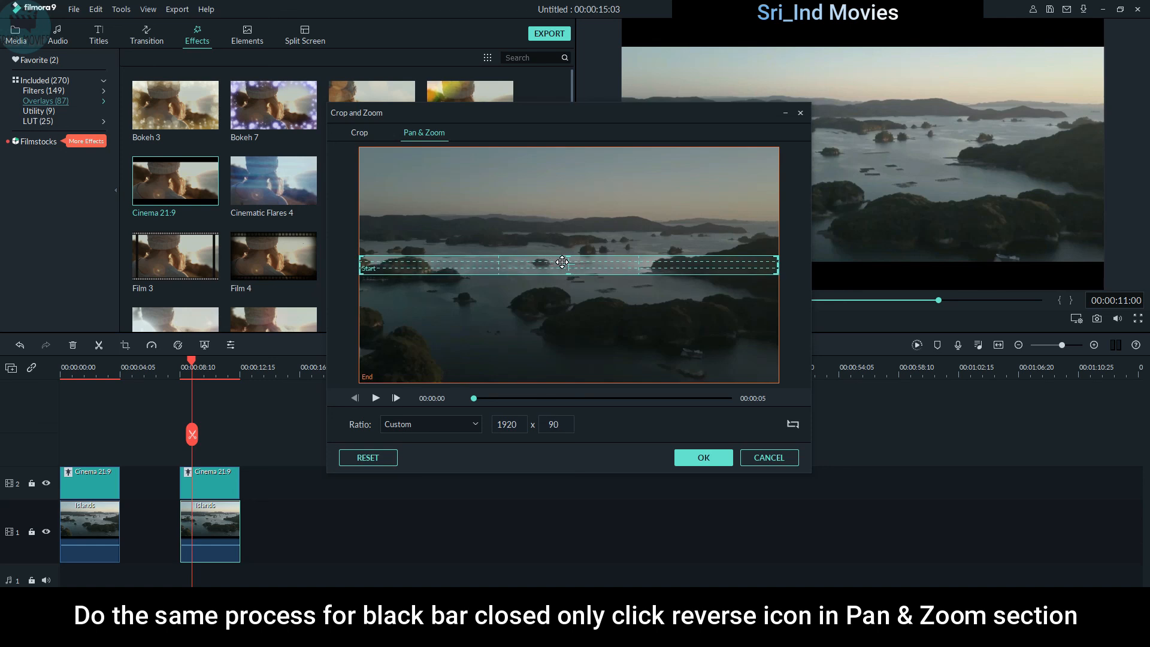
# Swap the Start and End frames so the image narrows to the strip, preview the motion and apply the Pan & Zoom
pyautogui.click(795, 426)
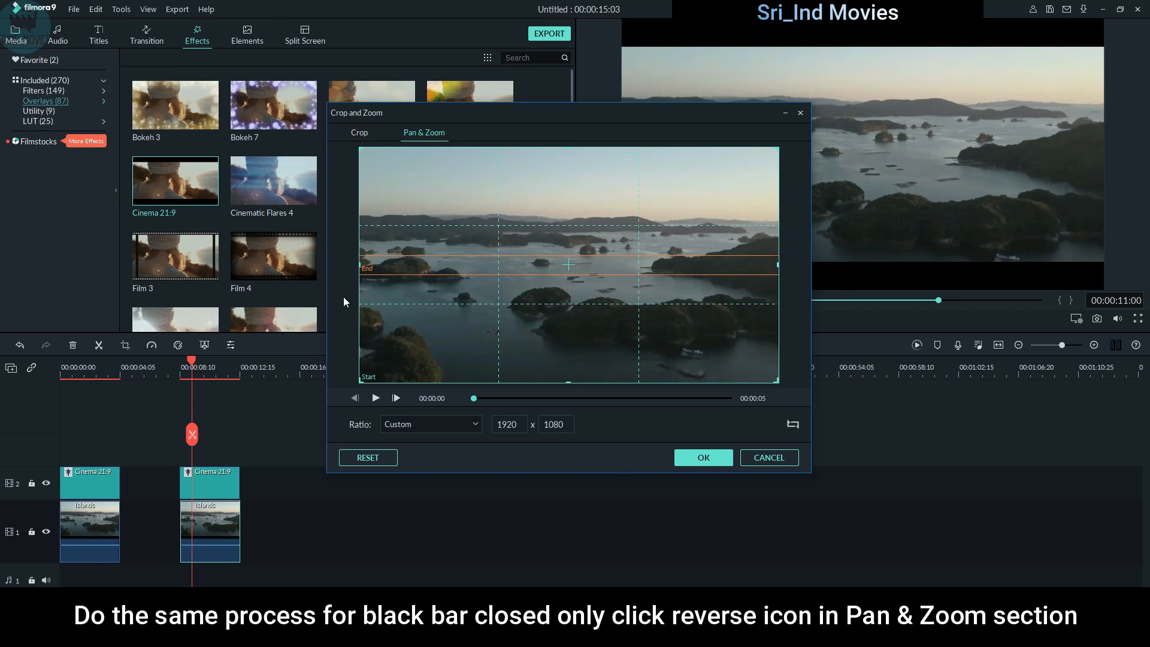
pyautogui.click(376, 398)
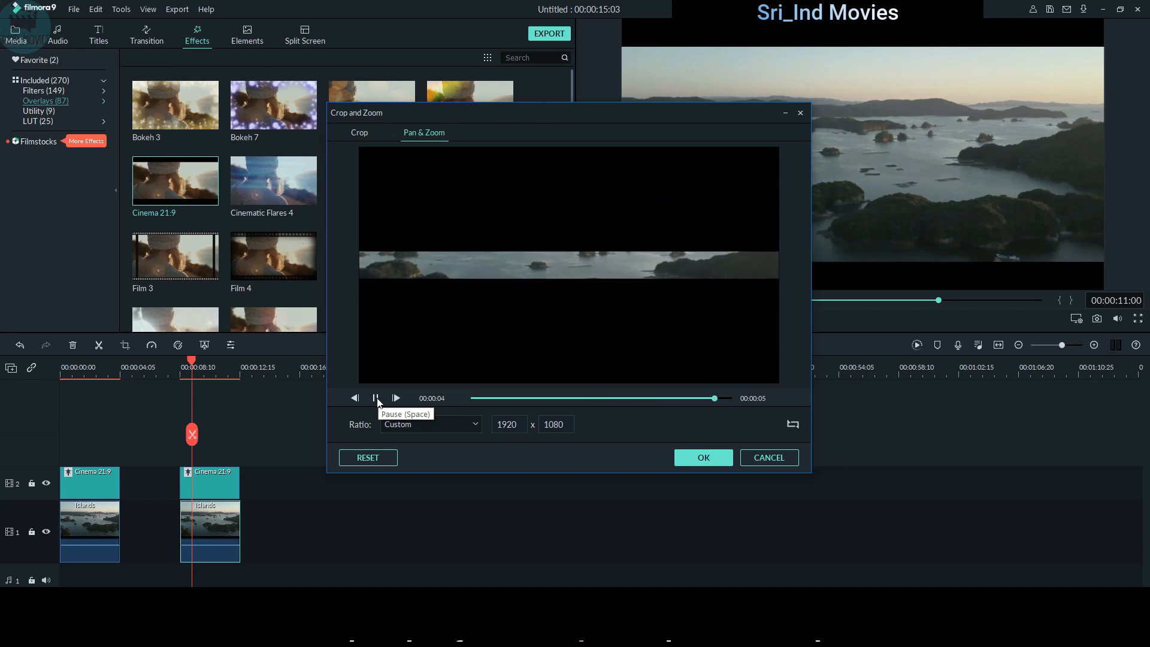
pyautogui.click(706, 459)
# Play the second Islands clip from its beginning at 00:00:10:00 to check the closing black bars
pyautogui.moveTo(217, 367); pyautogui.dragTo(181, 369)
pyautogui.press('space')
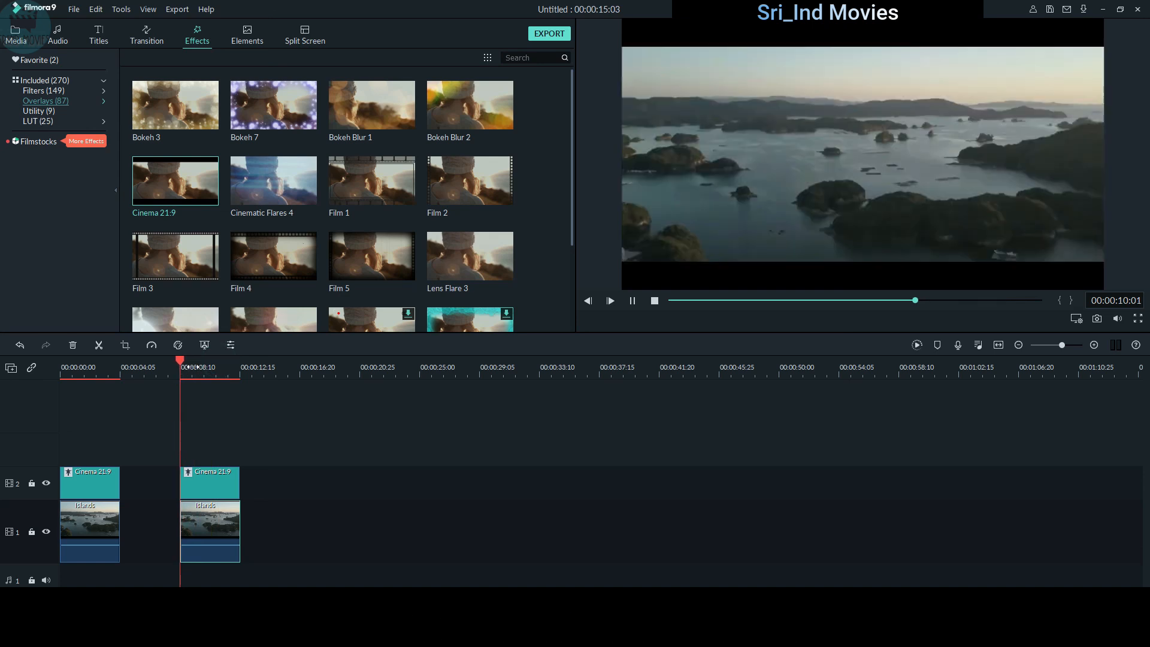